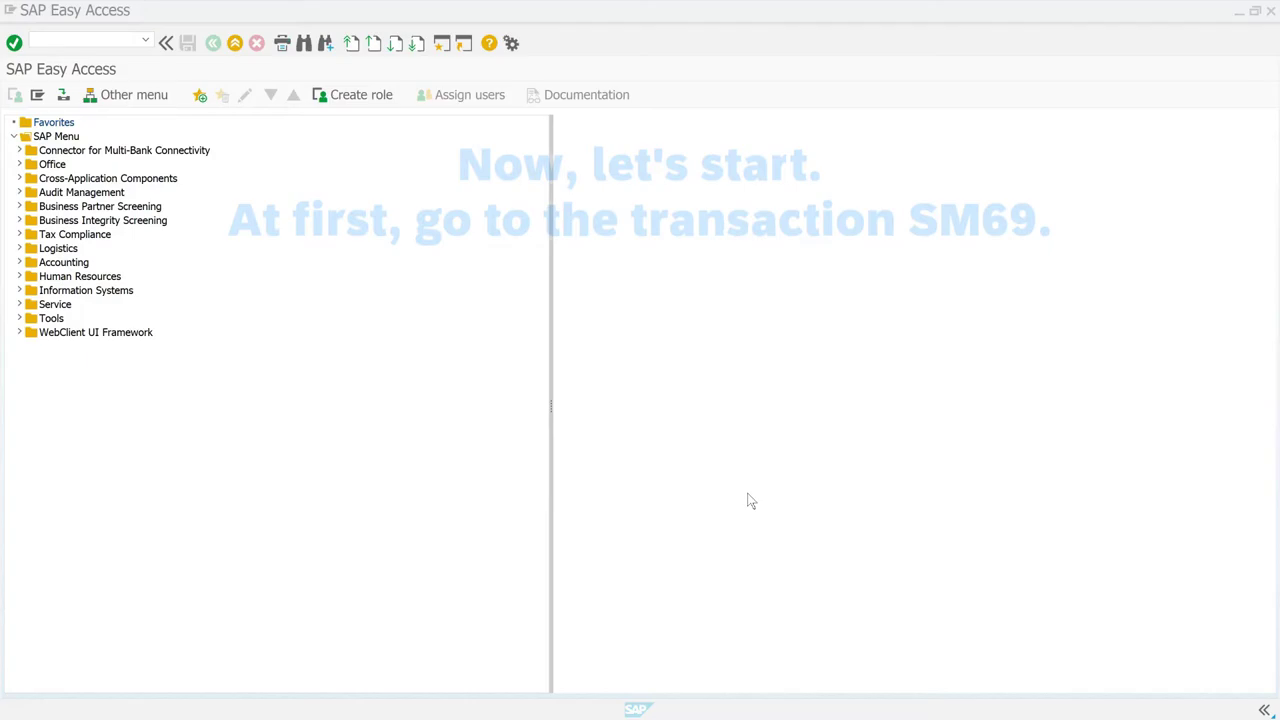
Go to transaction SM69 via /nsm69.
left_click(93, 43)
type("/nsm6")
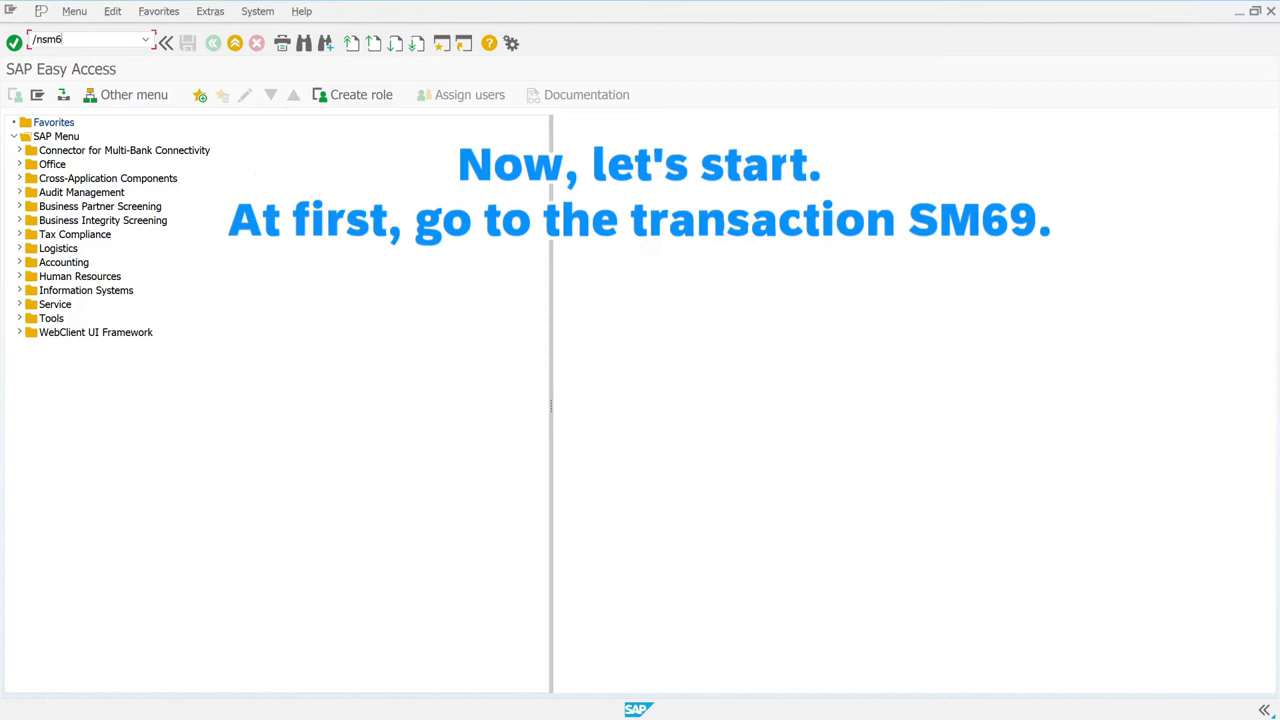
type("9")
key("Return")
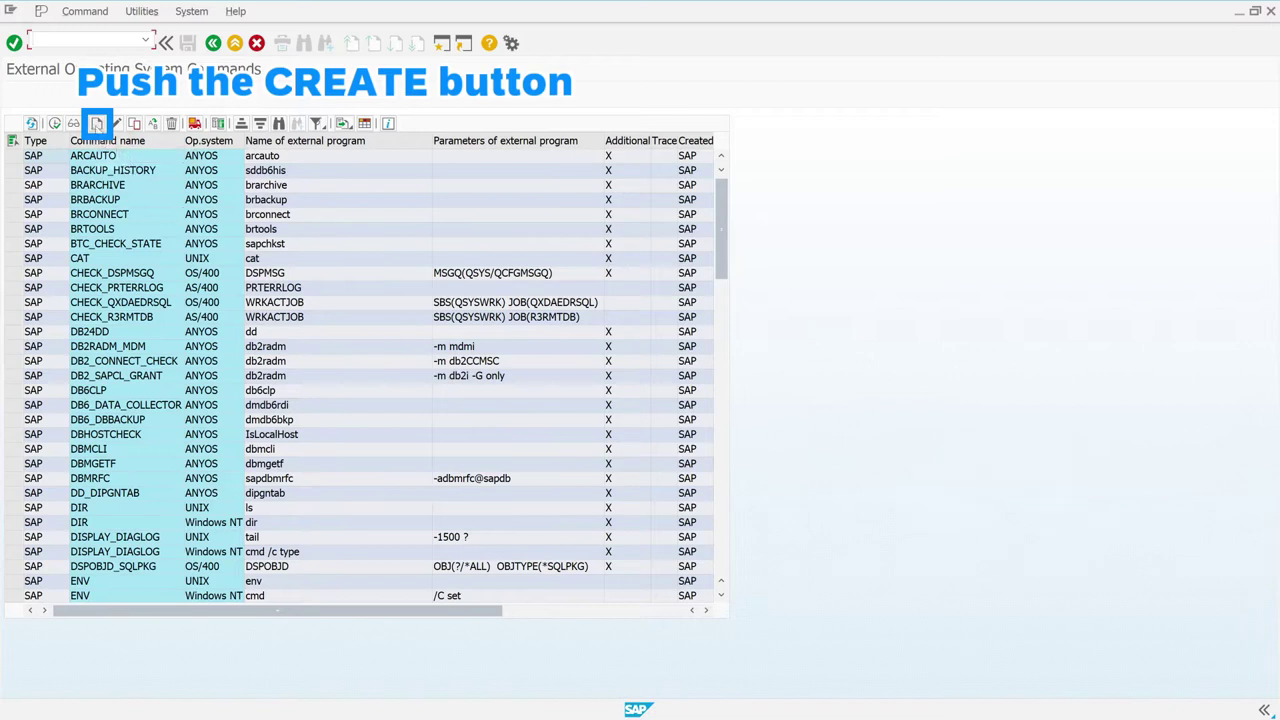
Create external command ZDEMO_LS with operating system command ls.
left_click(97, 124)
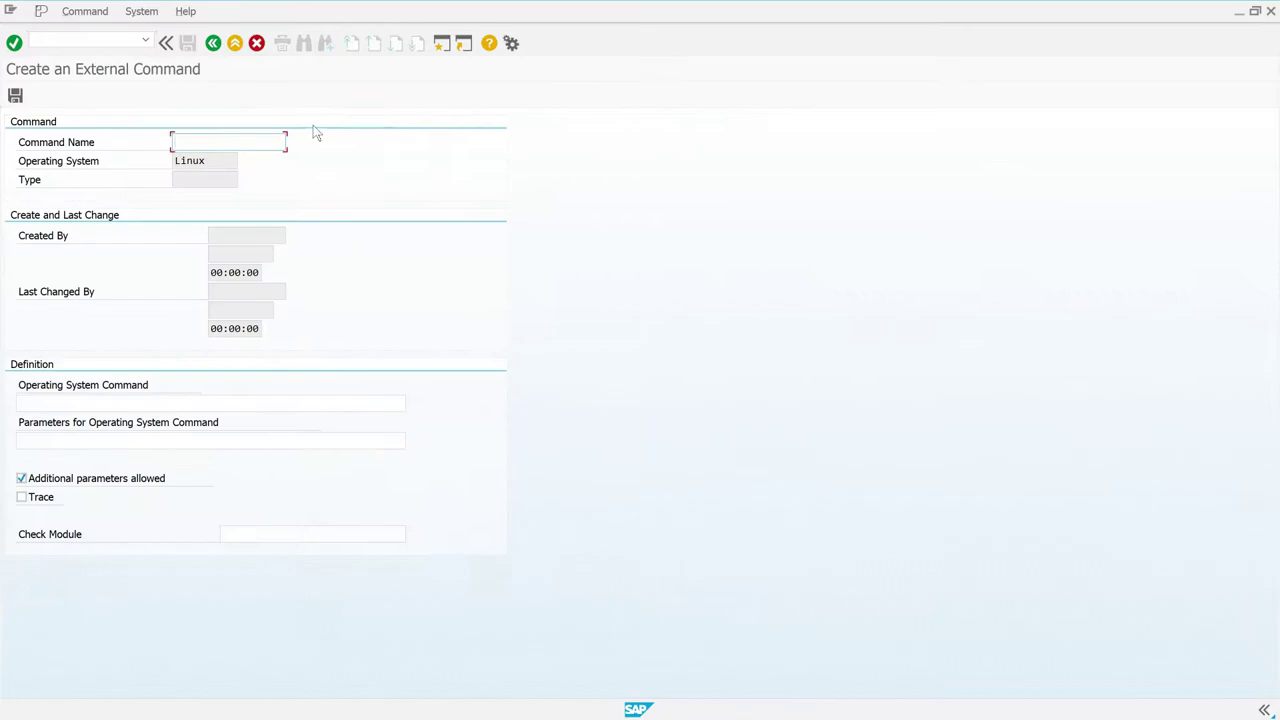
type("zdemo")
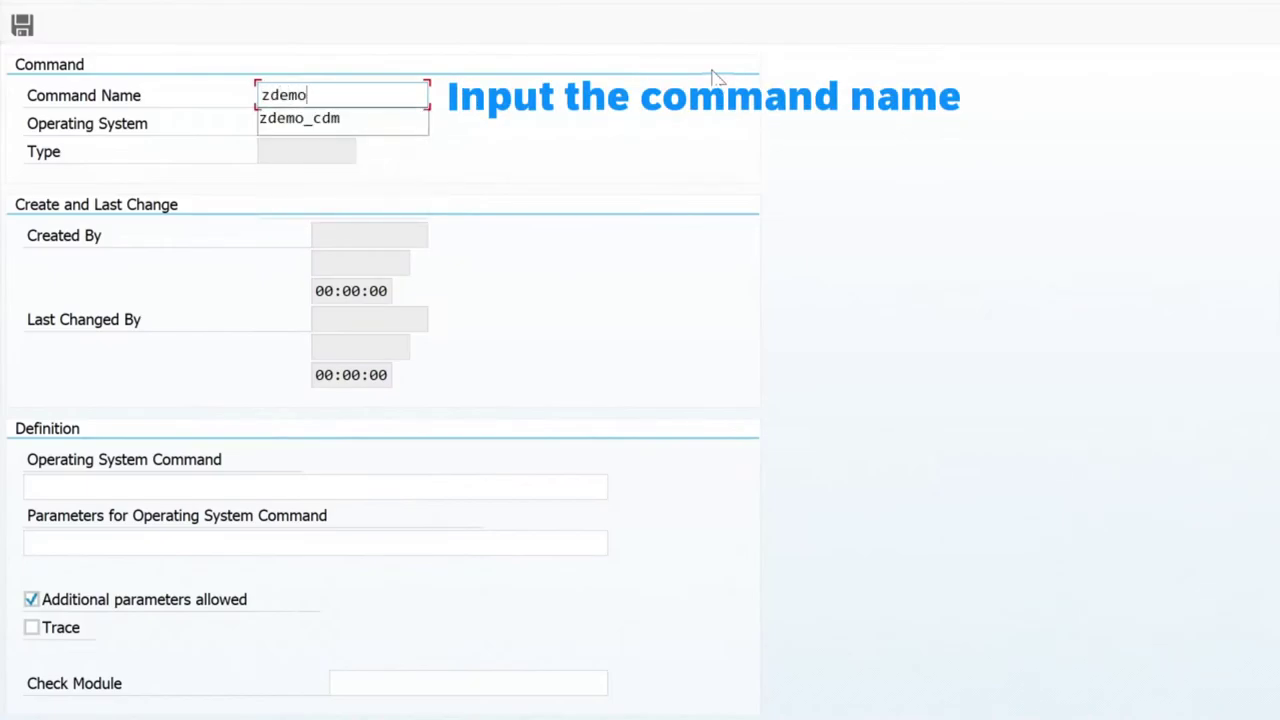
type("_ls")
key("Return")
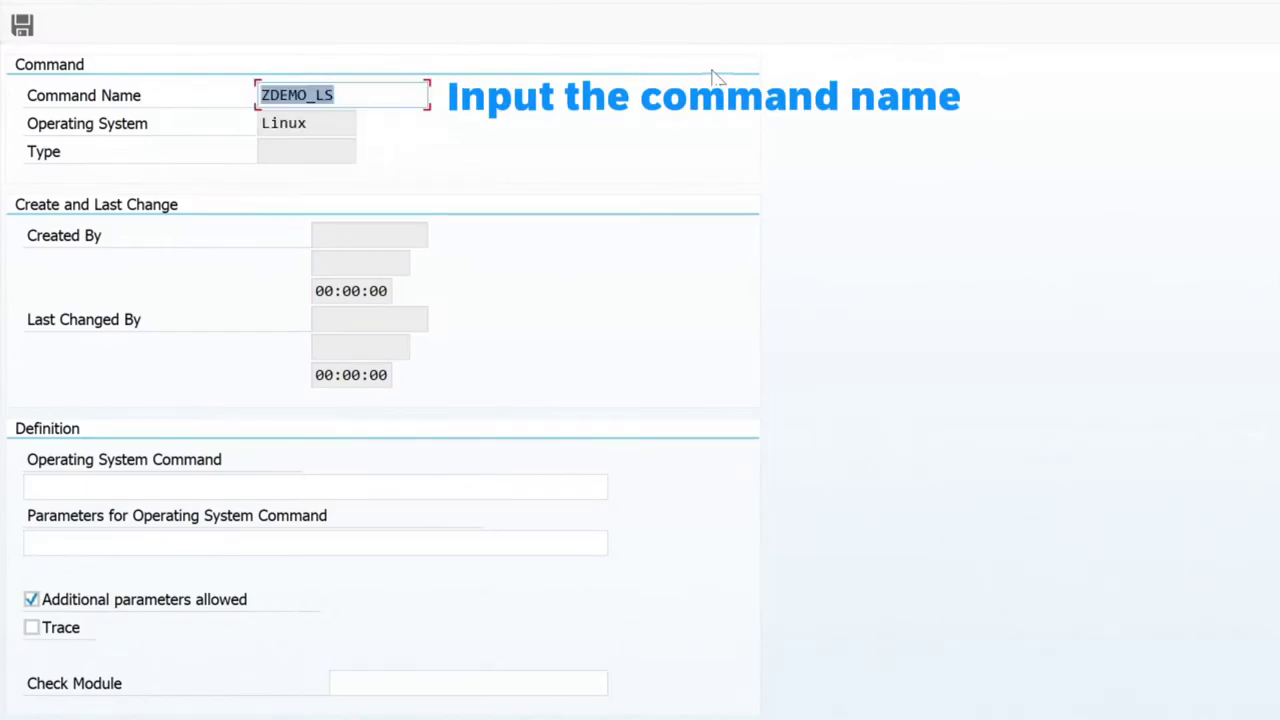
left_click(256, 489)
type("ls")
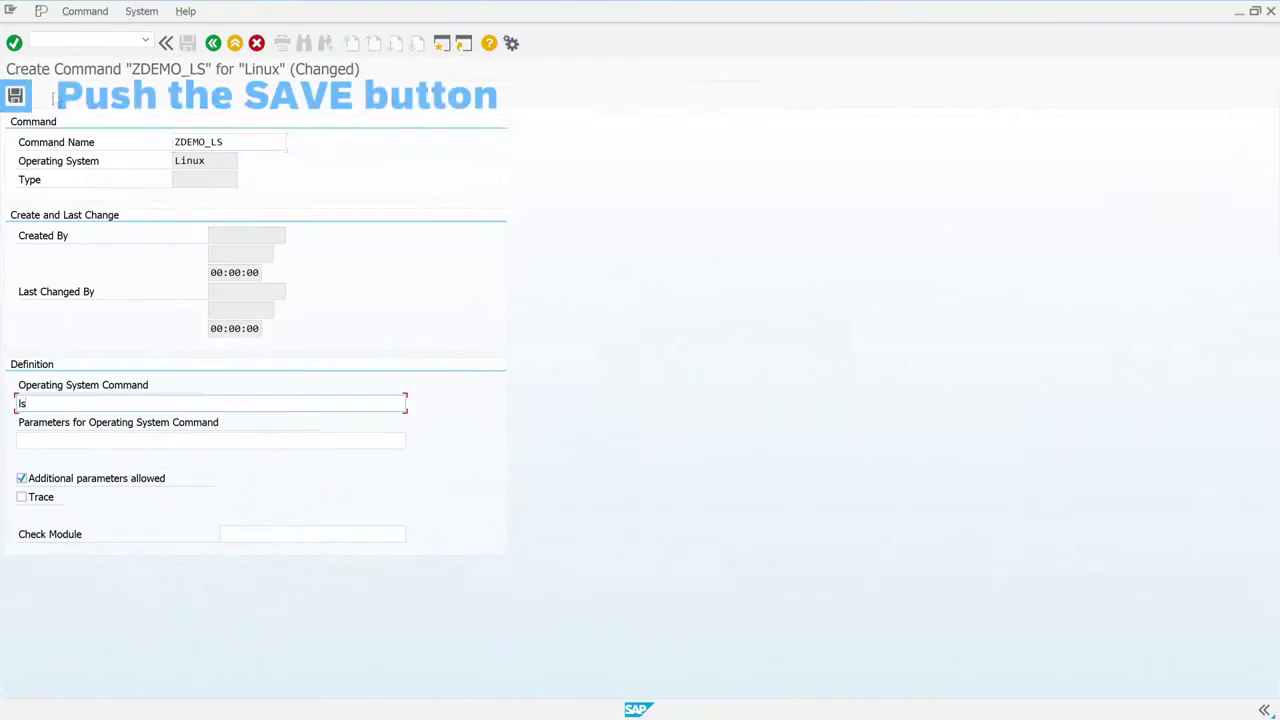
Save ZDEMO_LS and execute it with no additional parameters.
left_click(15, 95)
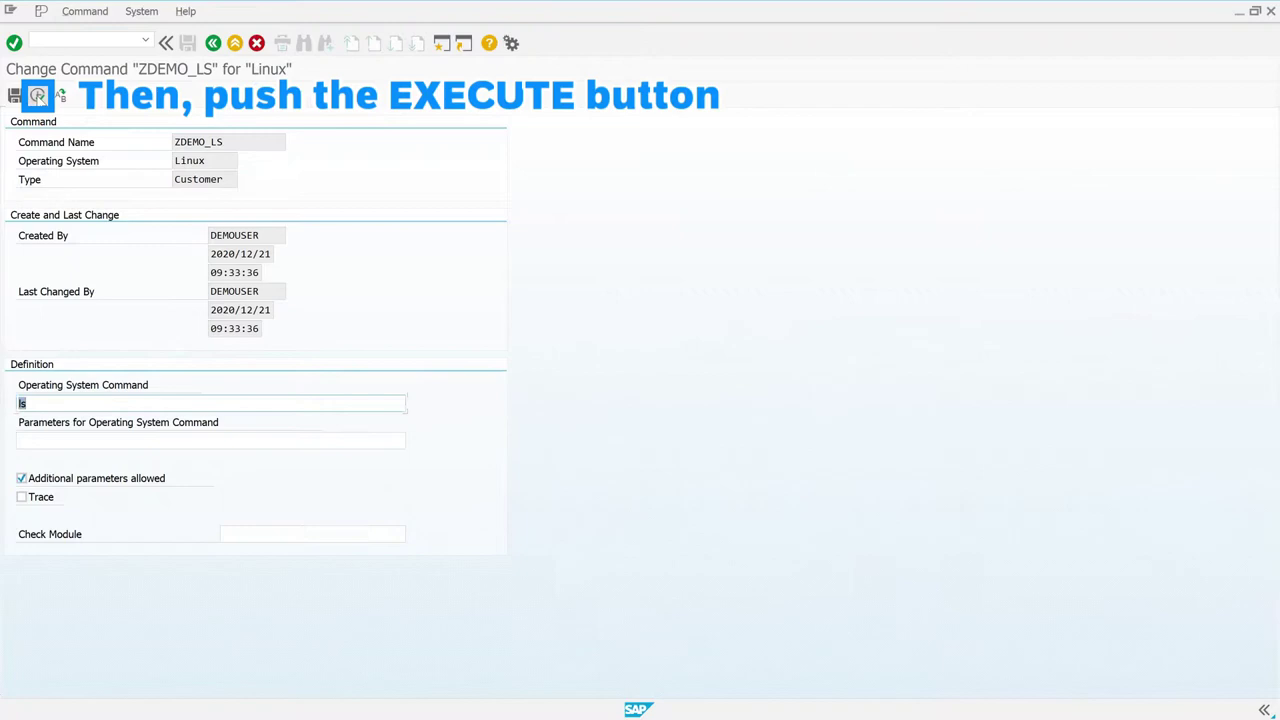
left_click(37, 95)
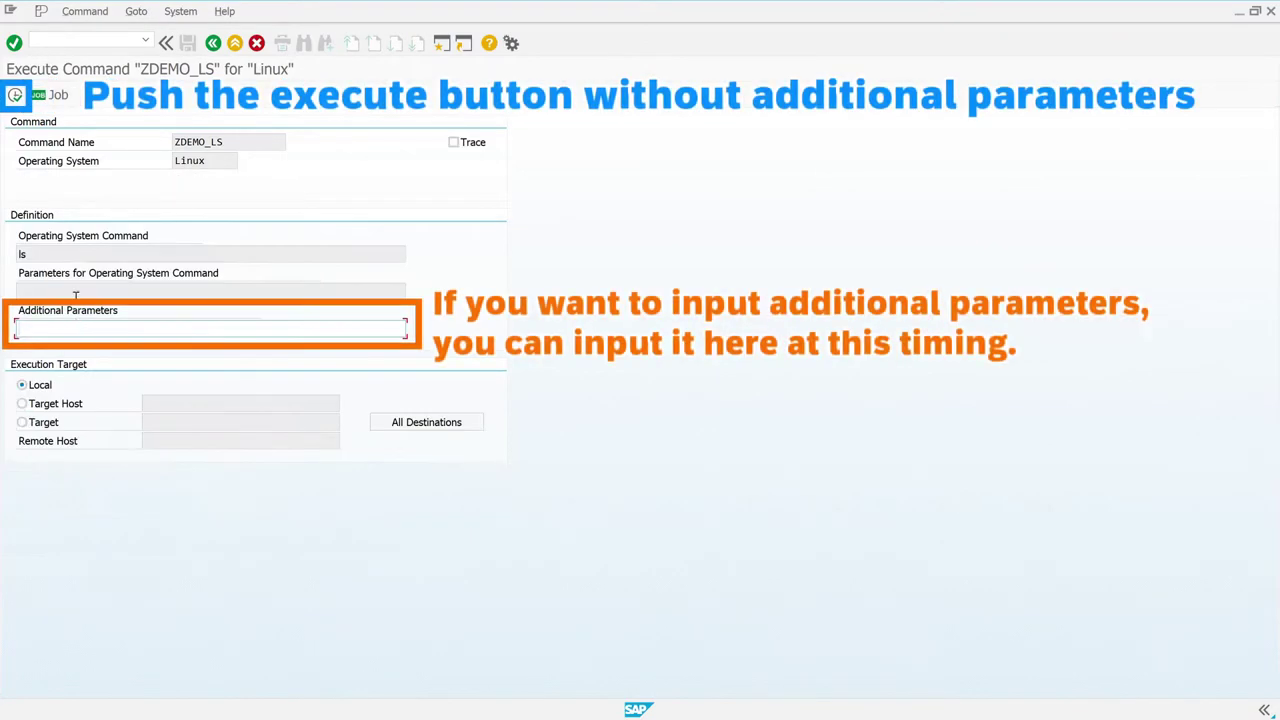
left_click(15, 95)
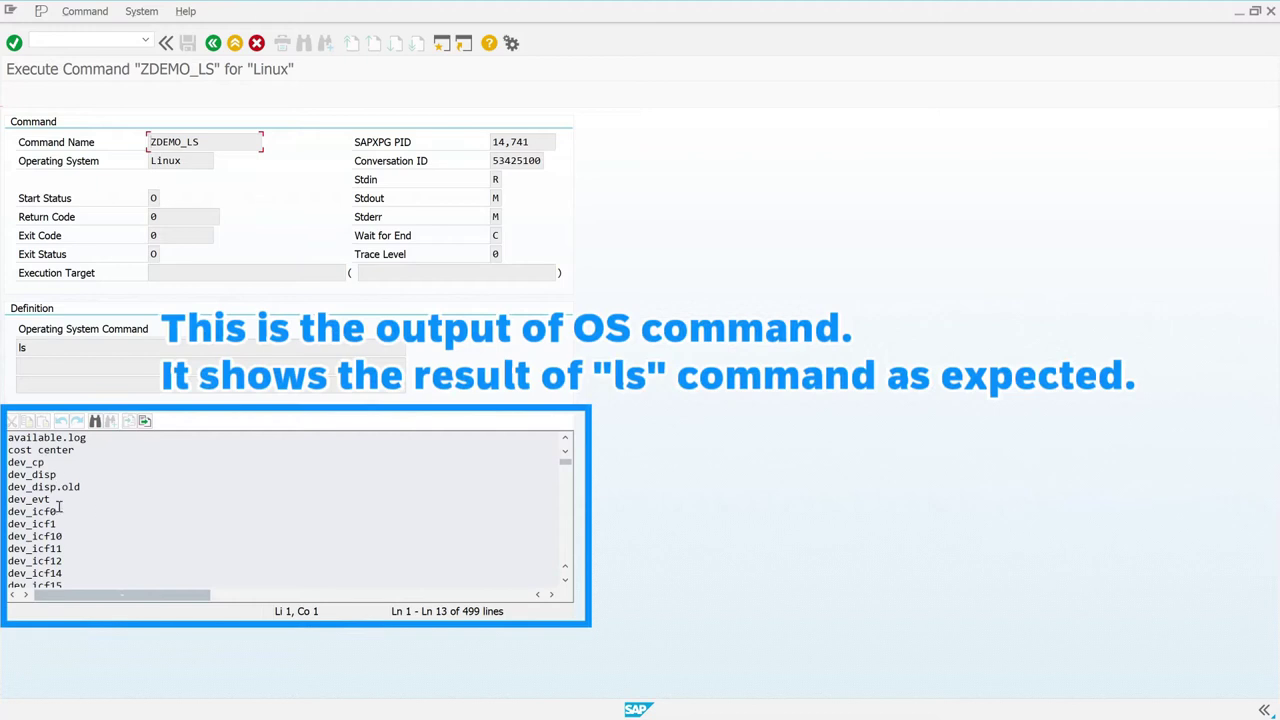
Scroll through the 499-line ls output (exit code 0).
scroll(92, 525, "down", 2)
scroll(93, 525, "down", 2)
scroll(93, 525, "down", 3)
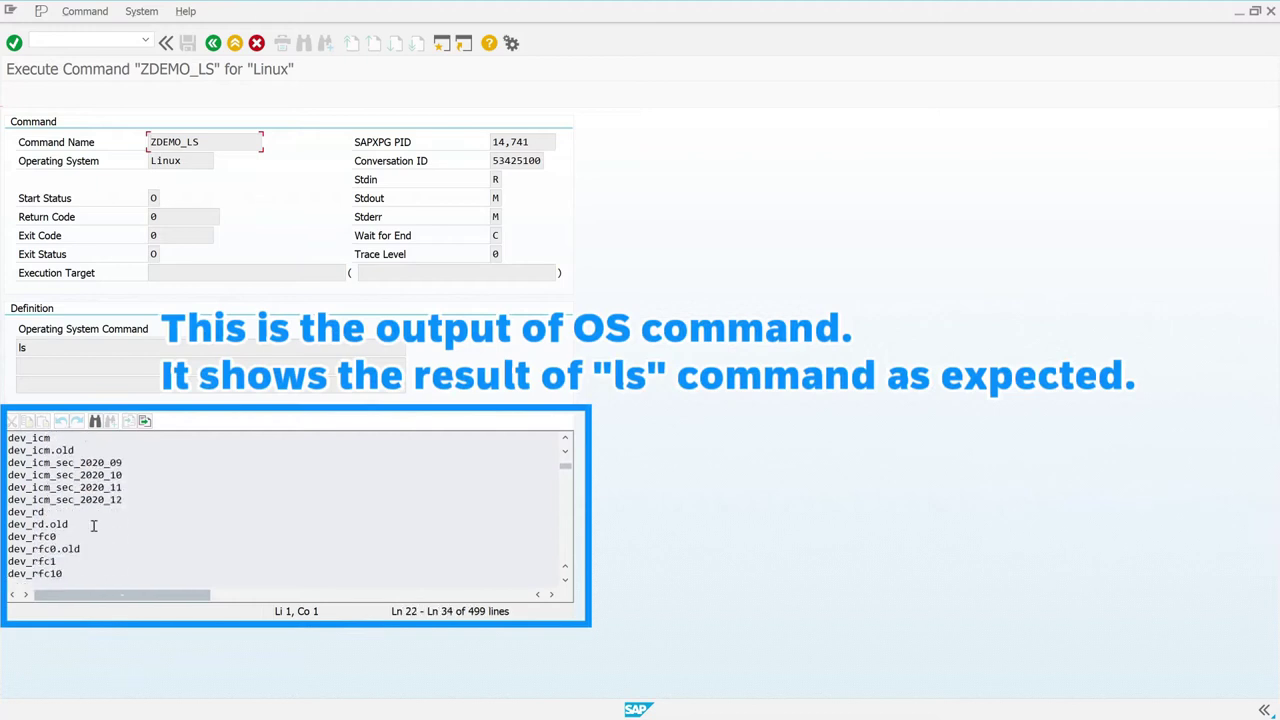
scroll(95, 525, "down", 3)
scroll(95, 525, "down", 5)
scroll(95, 525, "down", 5)
scroll(95, 525, "down", 7)
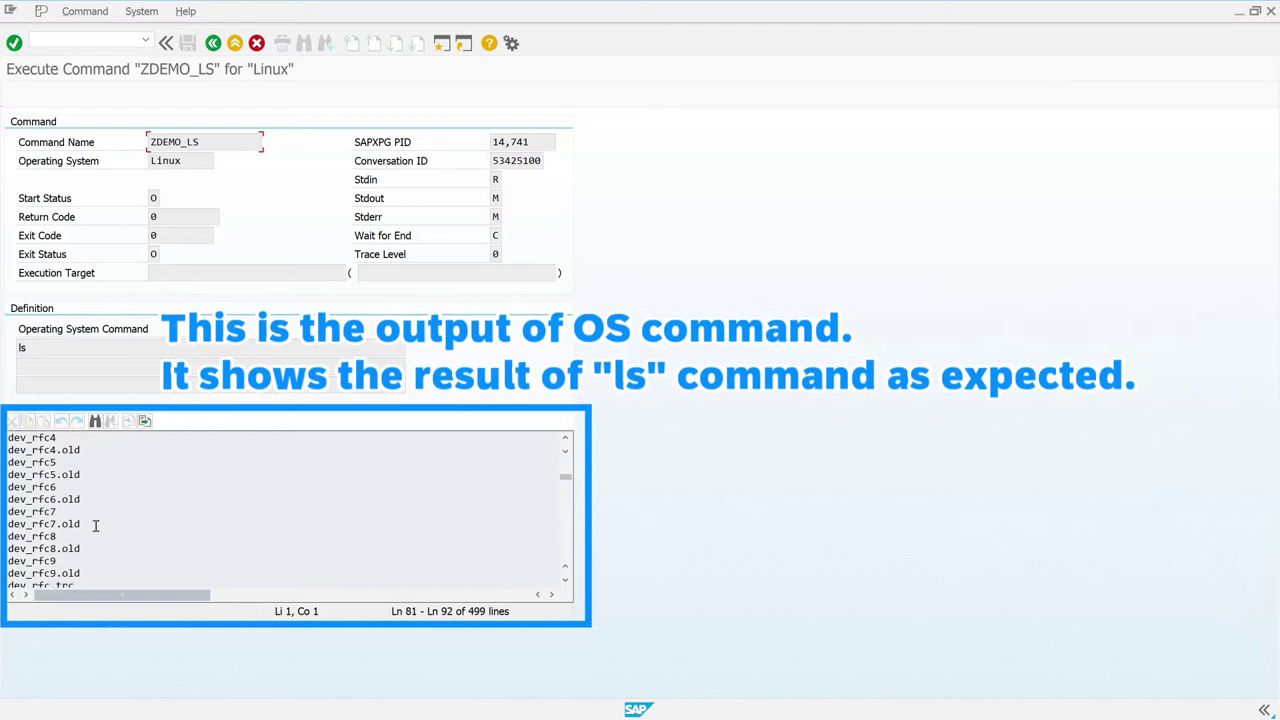
scroll(95, 525, "down", 5)
scroll(95, 525, "down", 7)
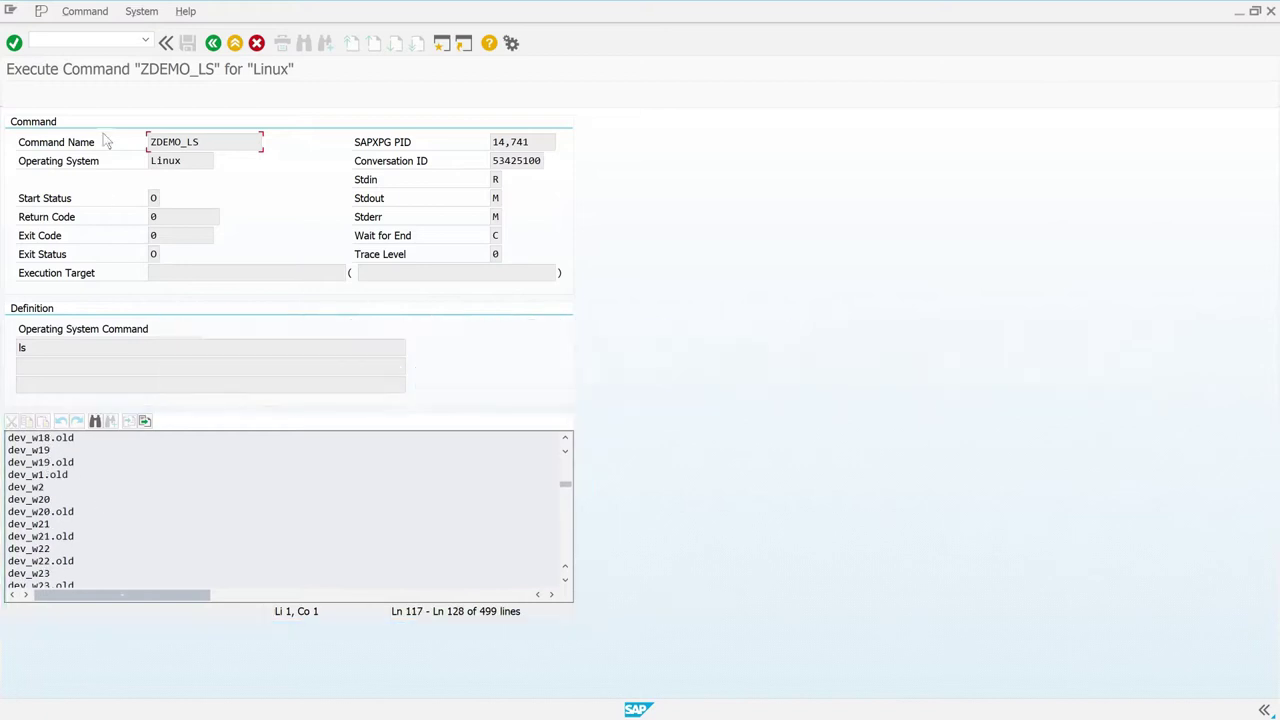
Rerun ZDEMO_LS with additional parameters -ltr, review the 500-line listing, and return.
left_click(213, 43)
type("-ltr")
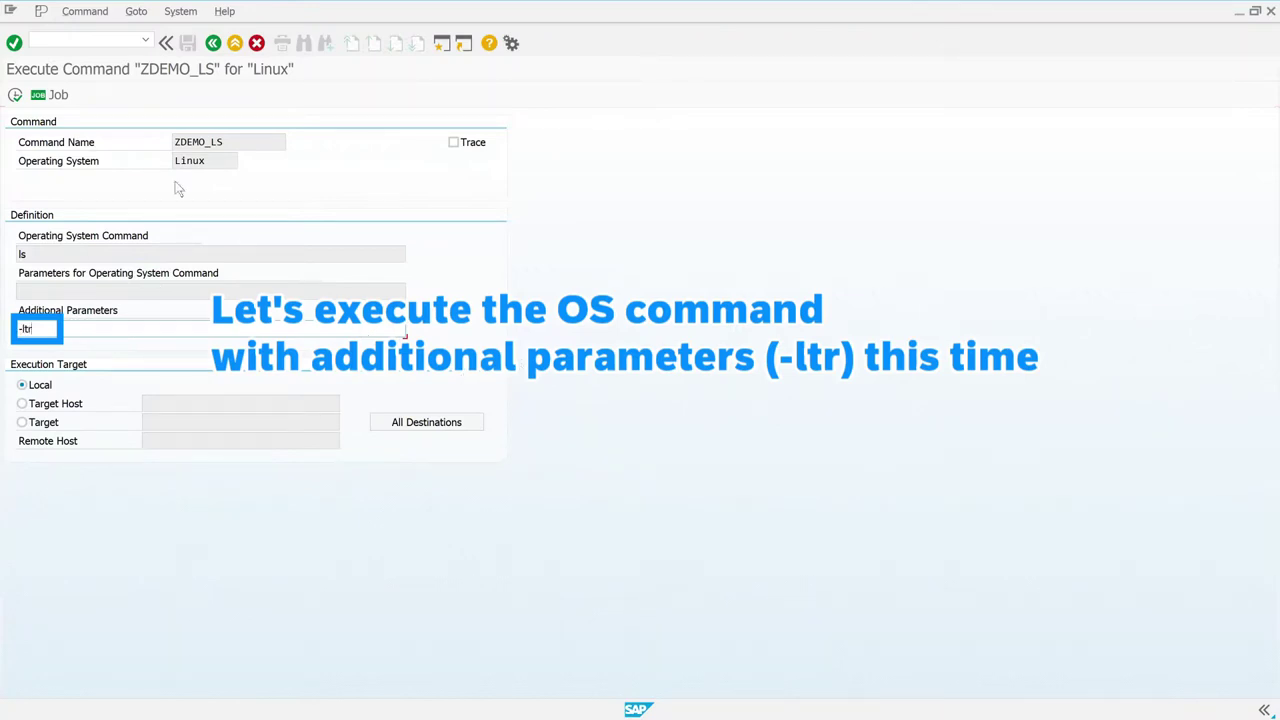
left_click(16, 96)
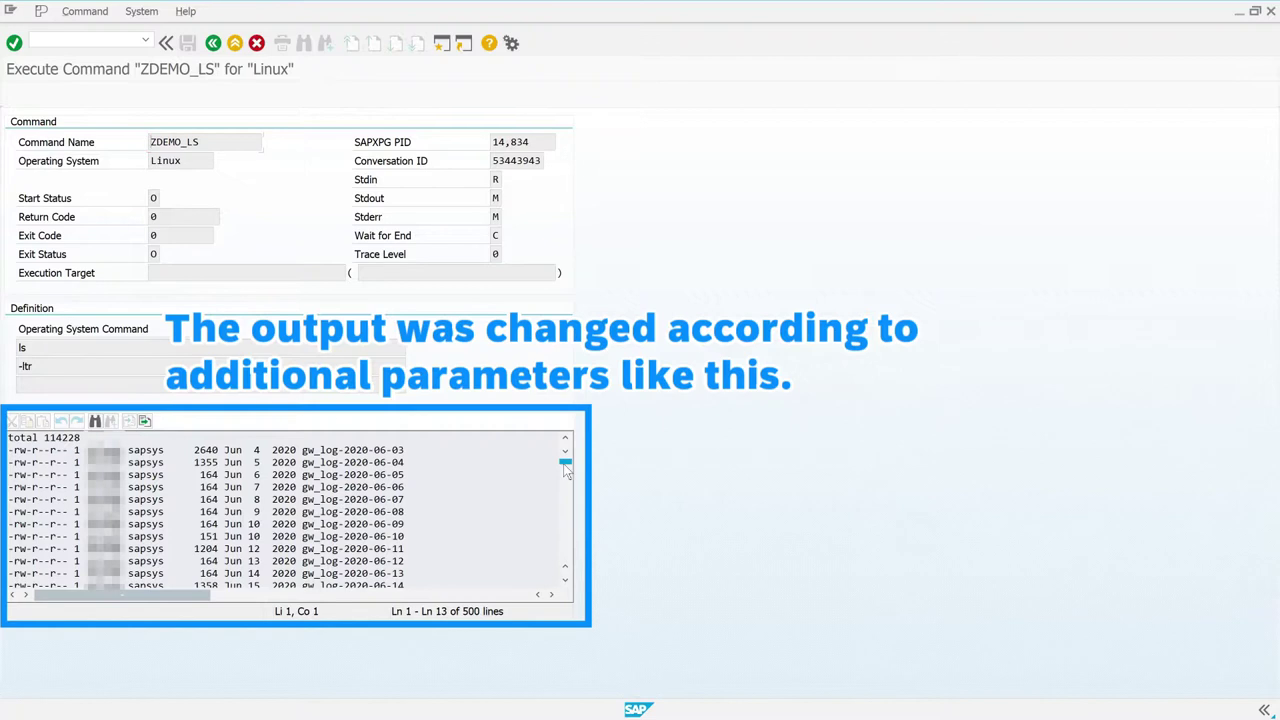
left_click_drag(566, 464, 567, 590)
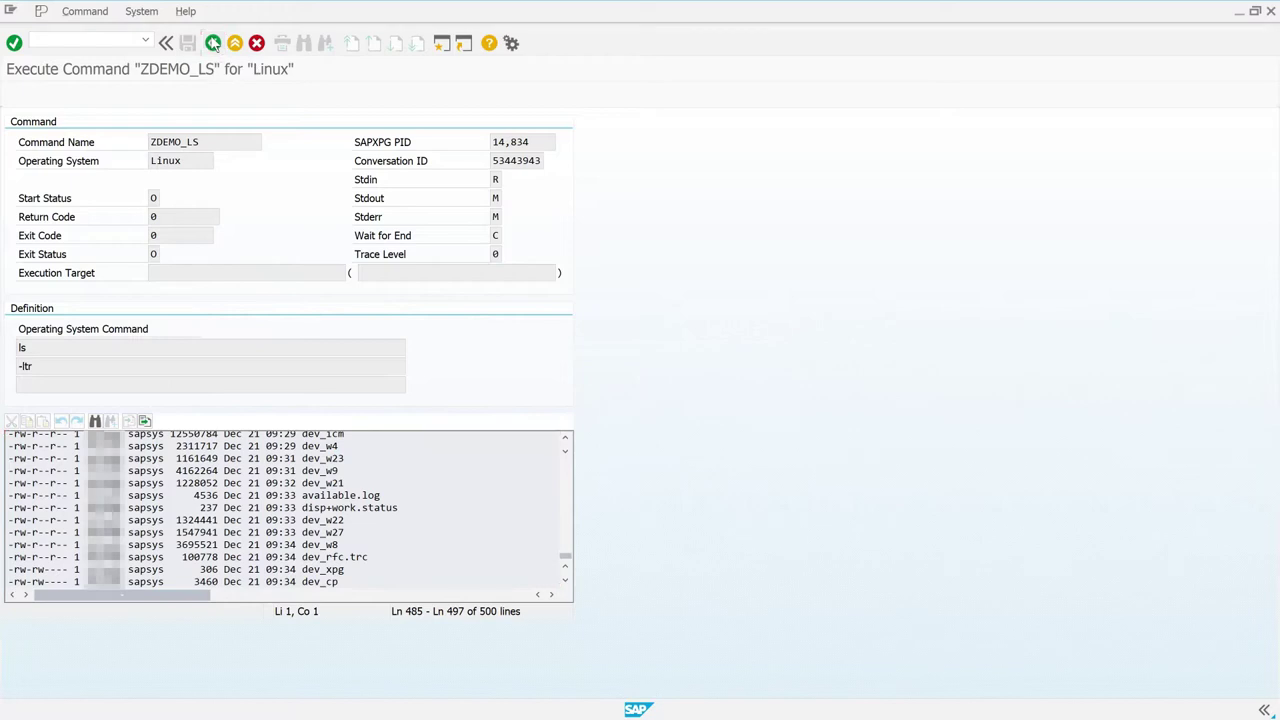
left_click(214, 43)
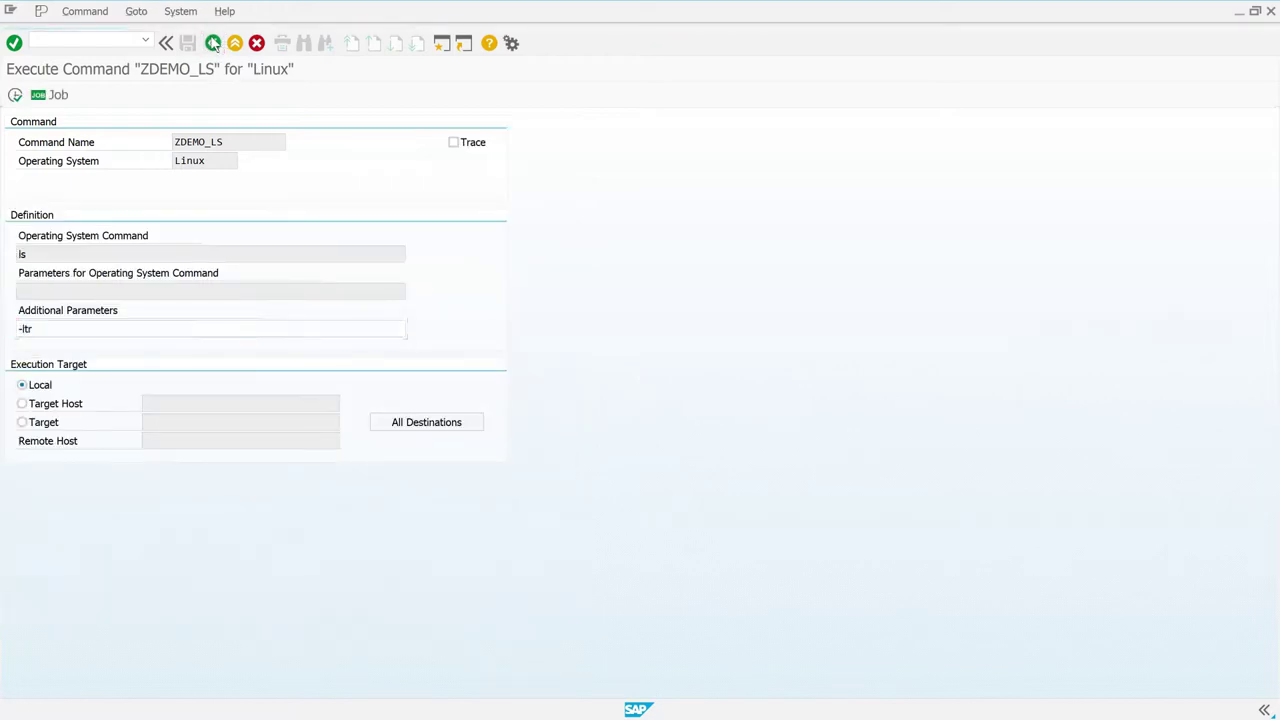
Open the ABAP Editor (SE38) and enter program name zdemo_call_oscmd.
left_click(214, 43)
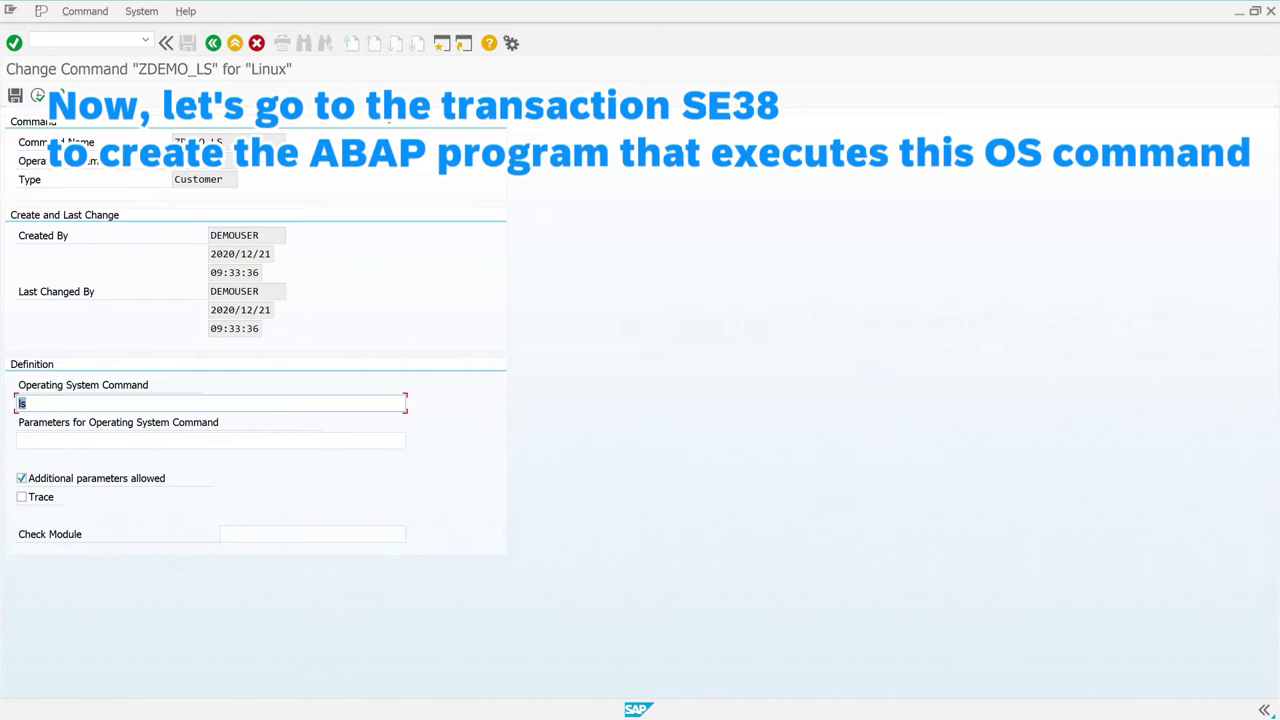
left_click(114, 42)
key("Return")
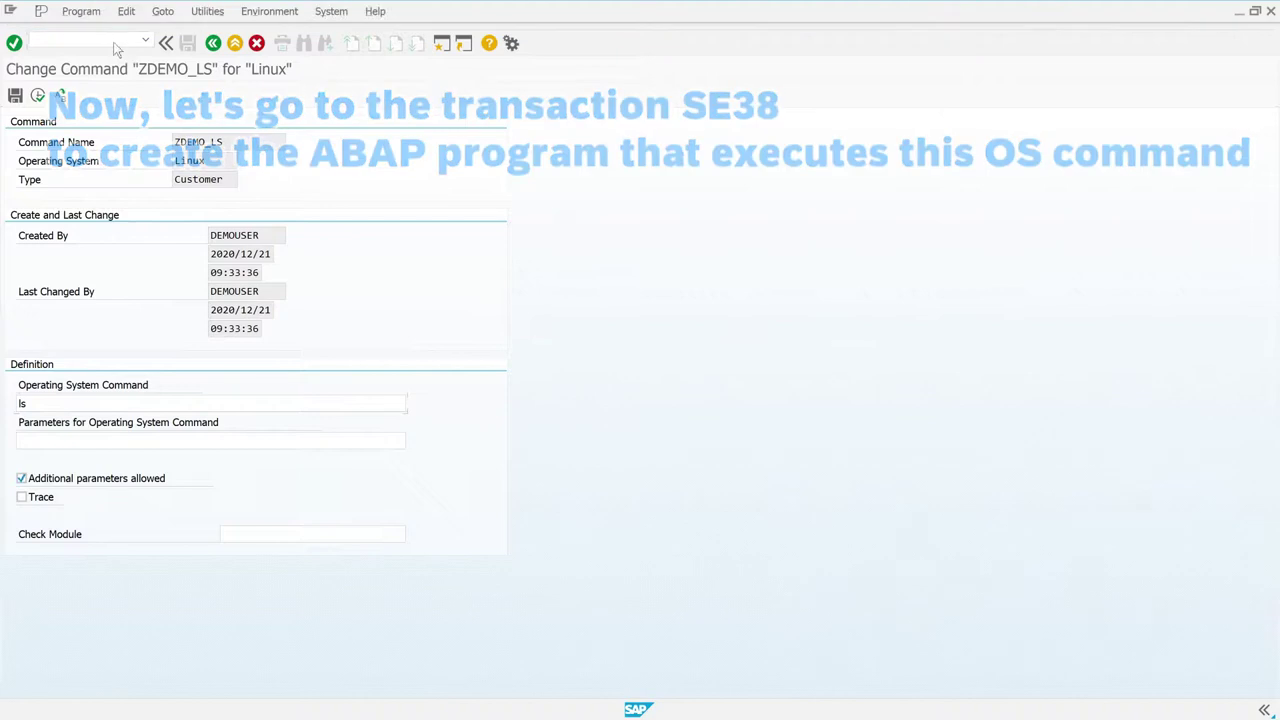
type("zdemo")
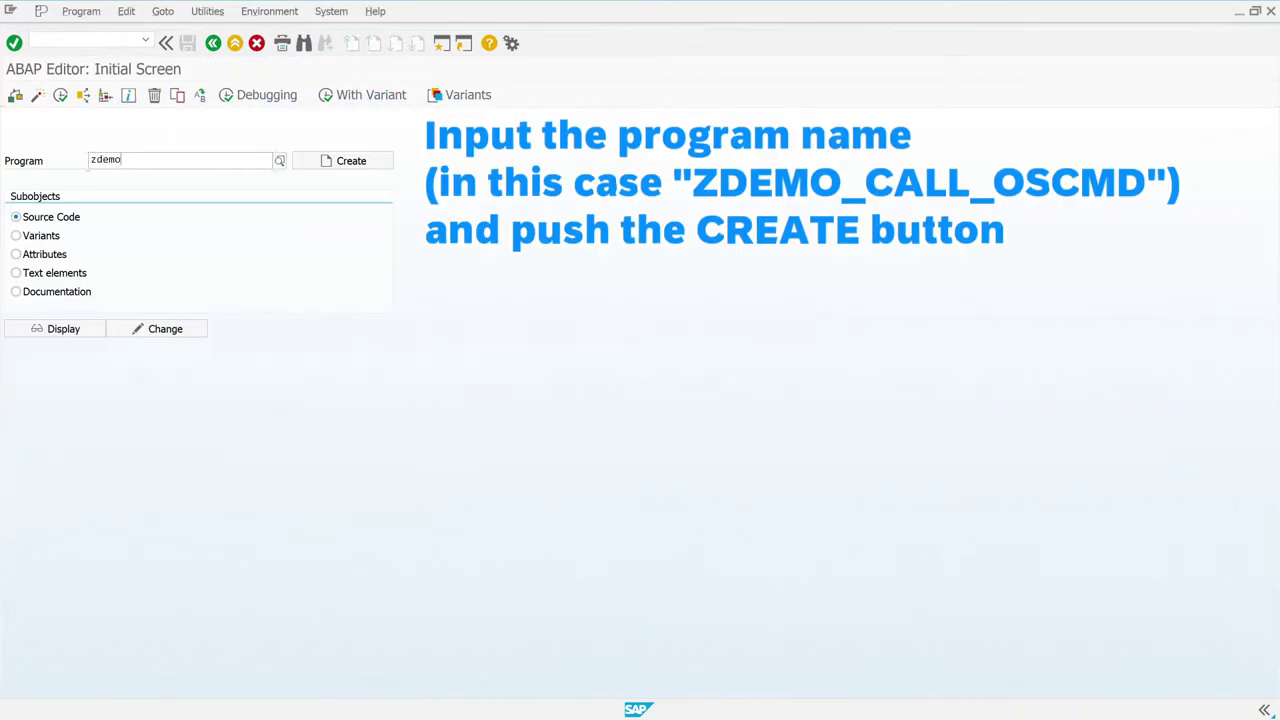
type("_c")
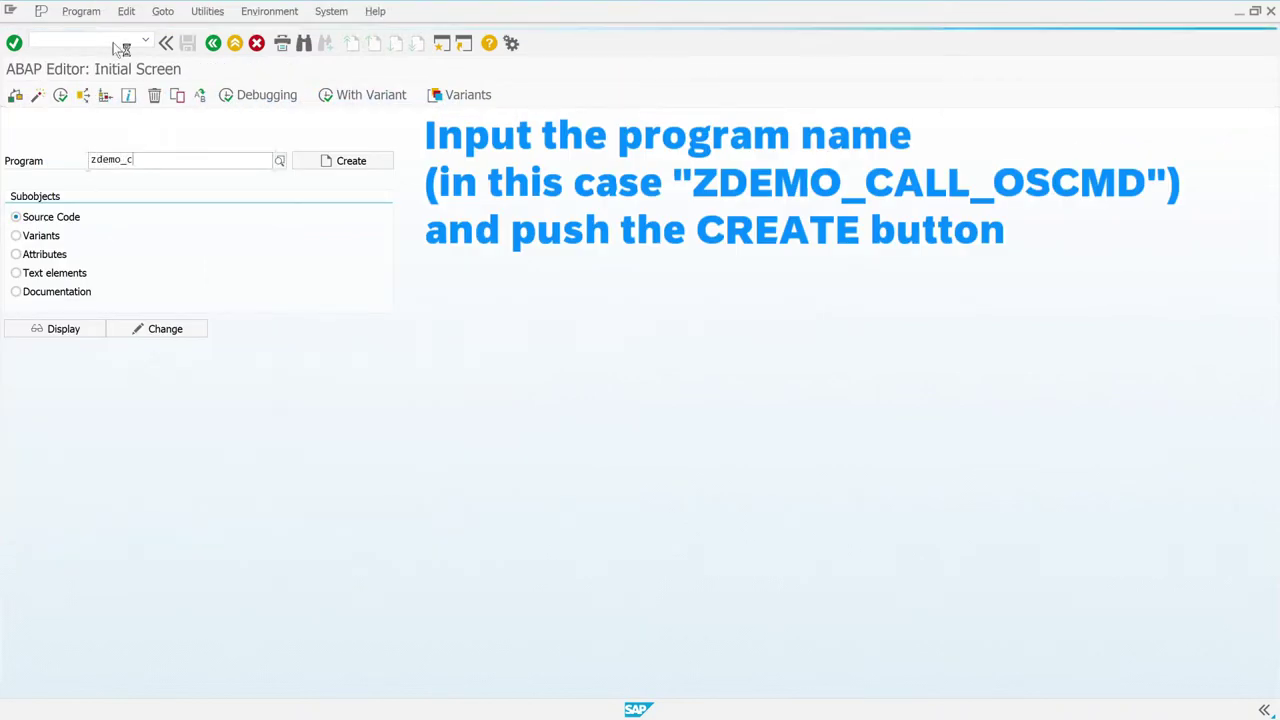
type("all_oscmd")
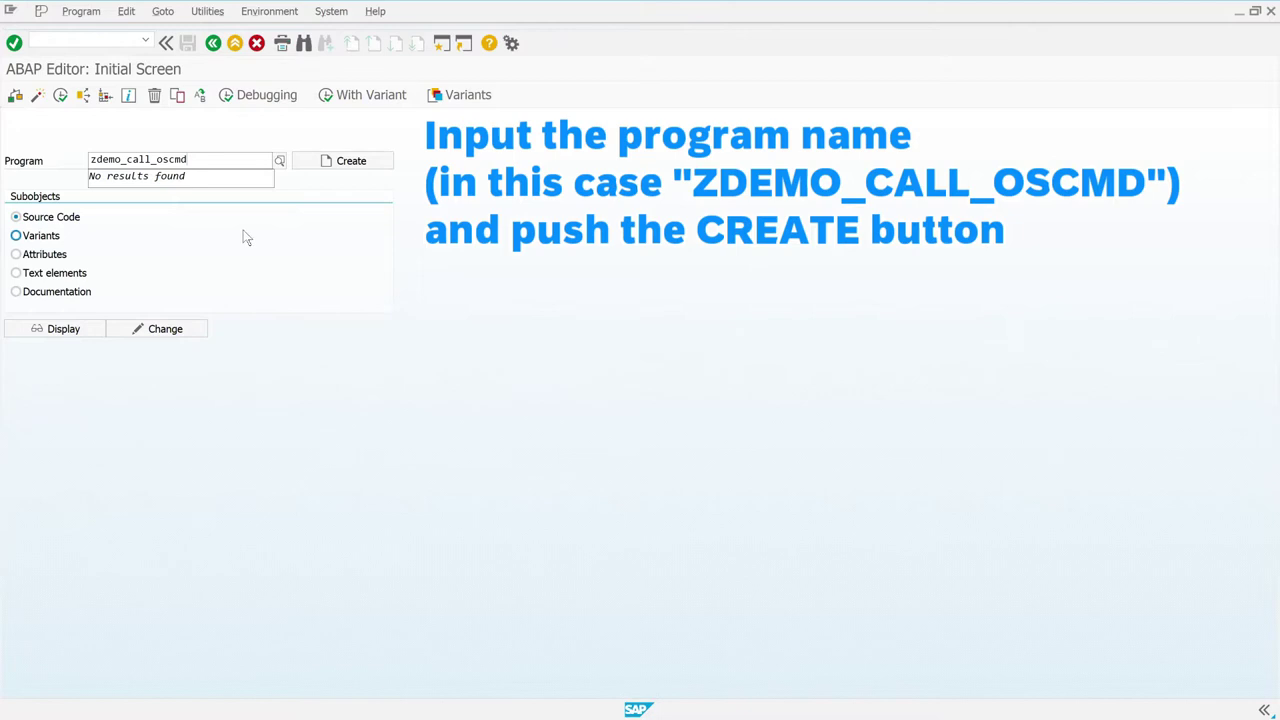
Create ZDEMO_CALL_OSCMD titled 'Demo: Calling OS Command' as an executable program.
left_click(363, 172)
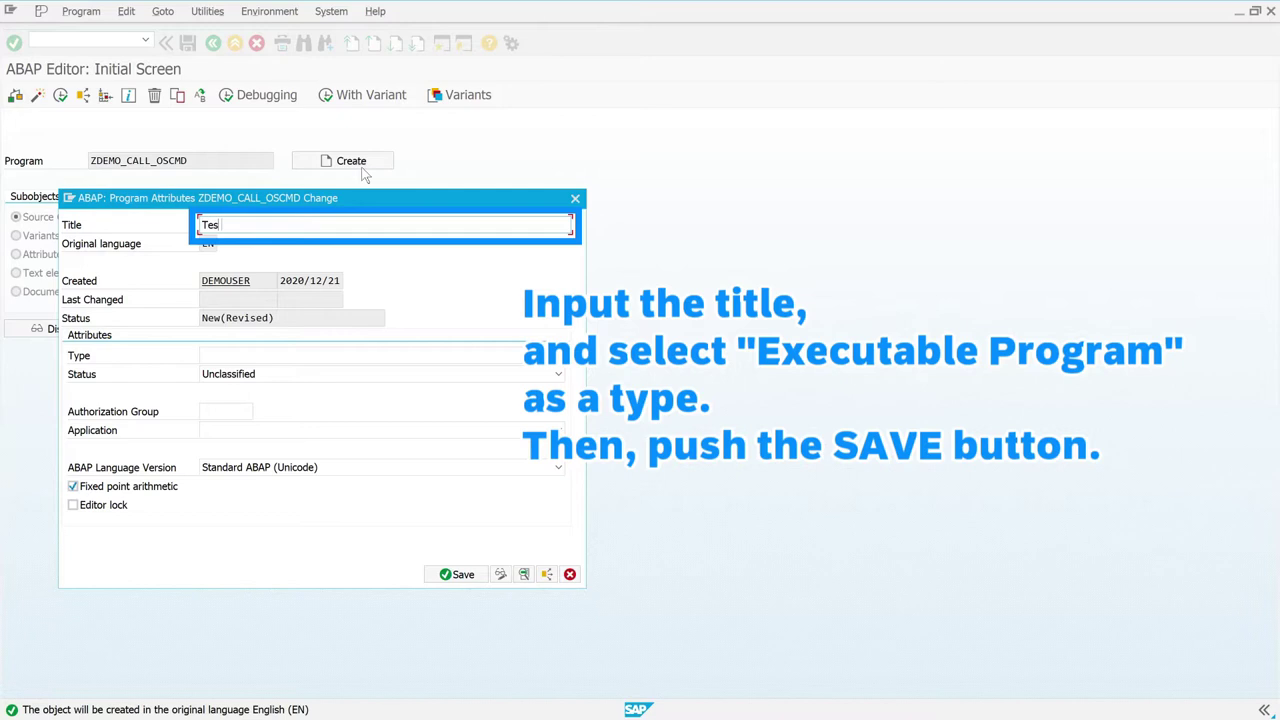
type("Demo")
type(" c")
type(": Calling OS")
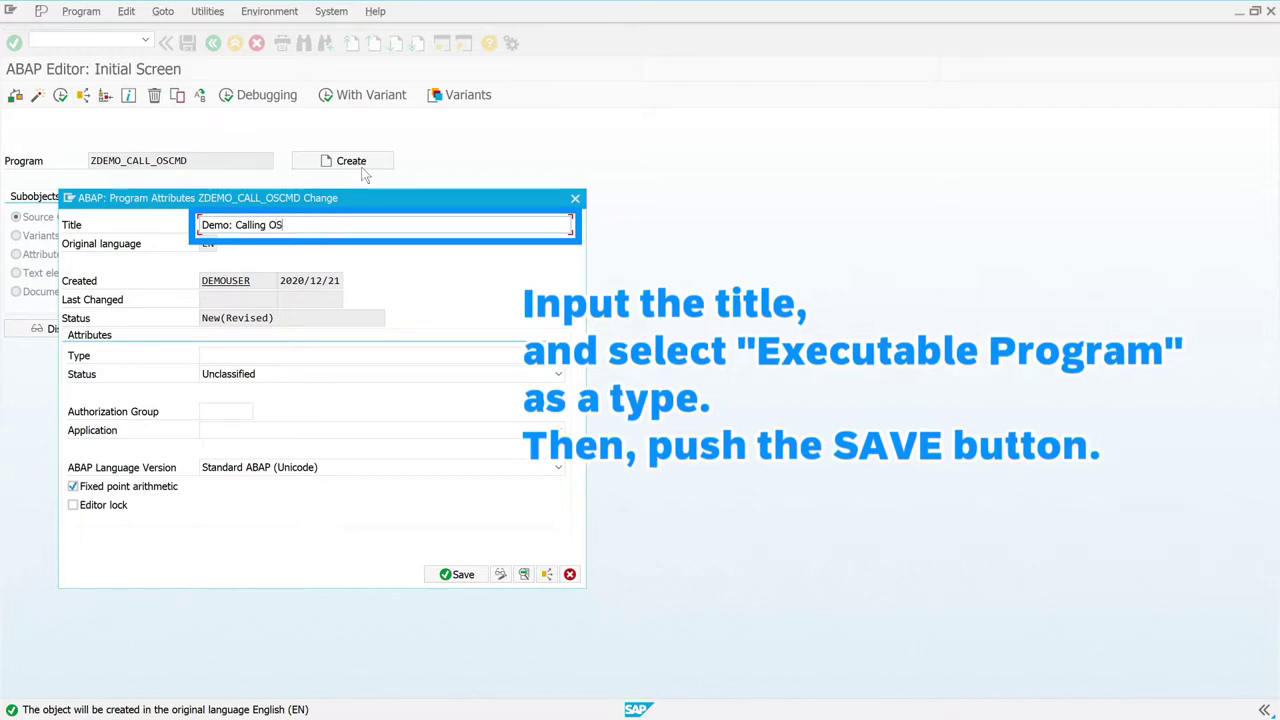
type("d")
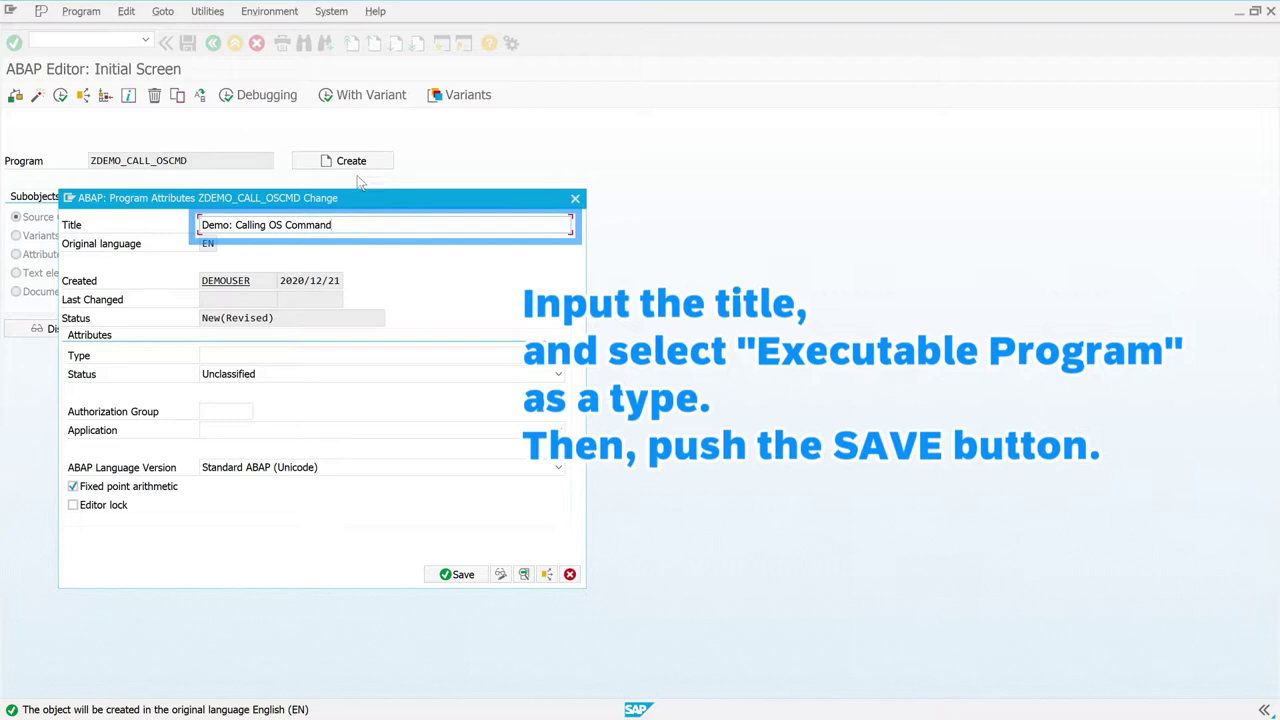
key("Tab")
left_click(303, 355)
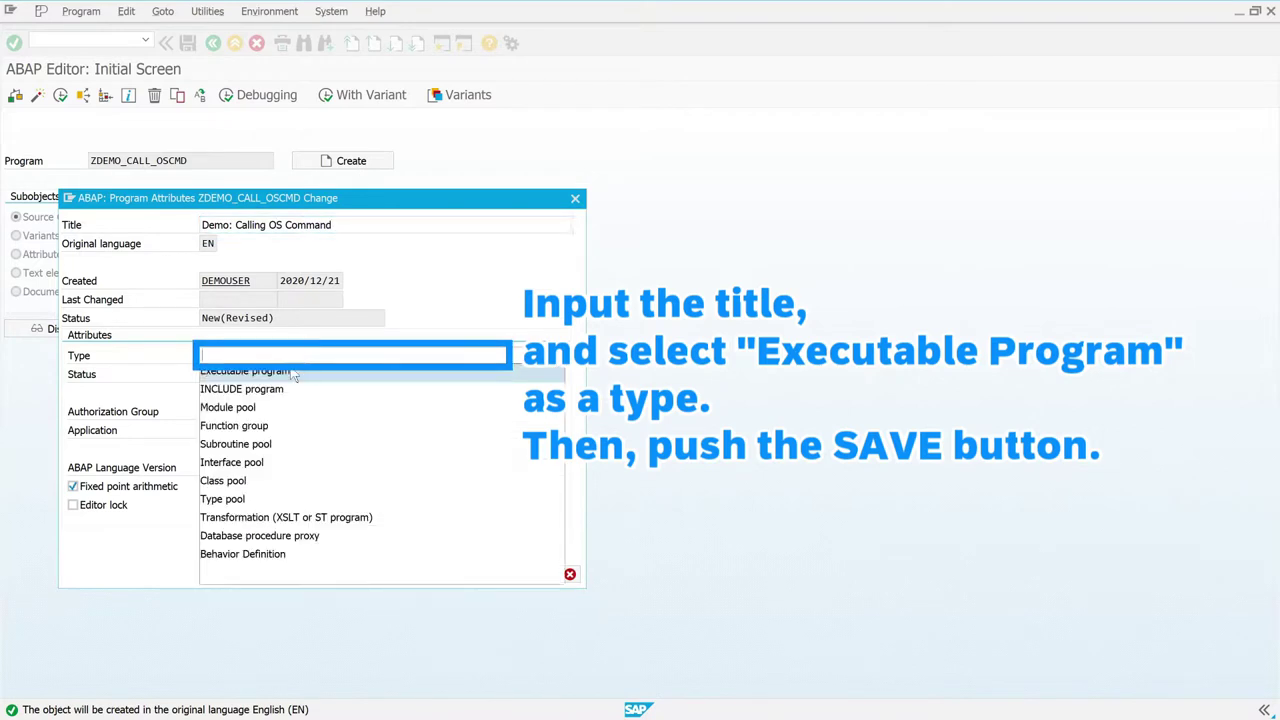
left_click(290, 372)
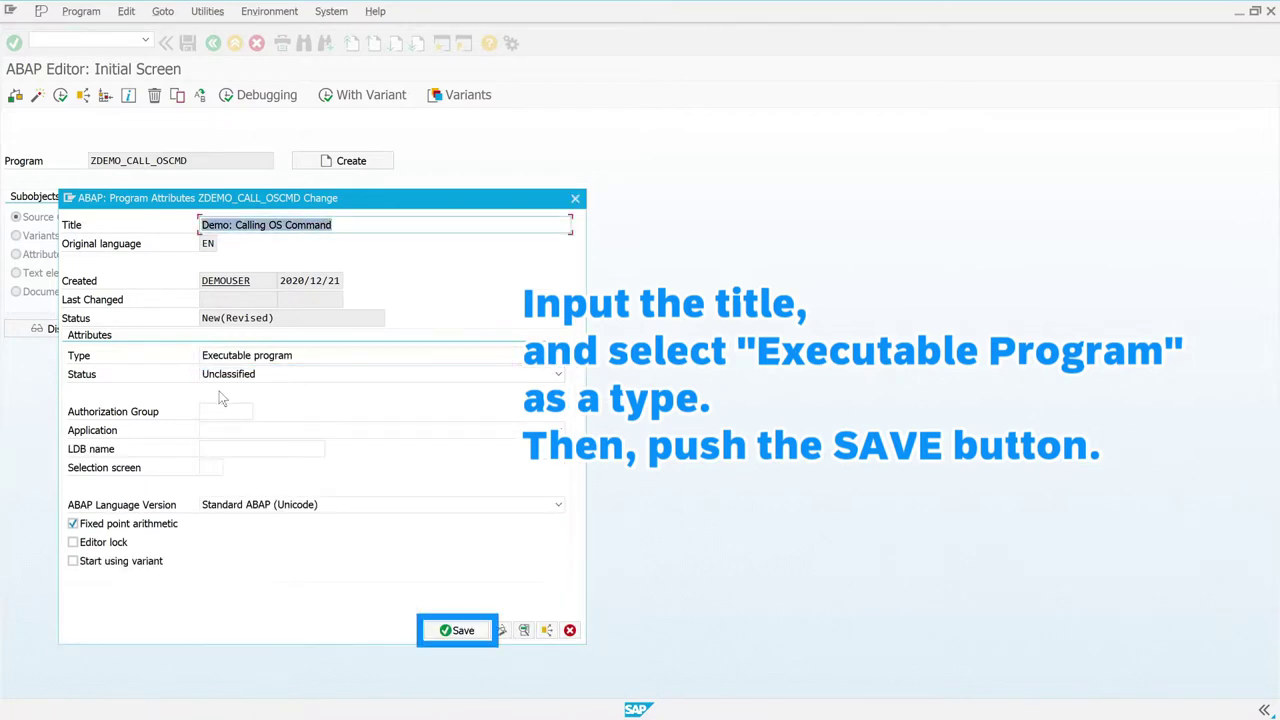
Save the program attributes and store the report as a local object.
left_click(458, 628)
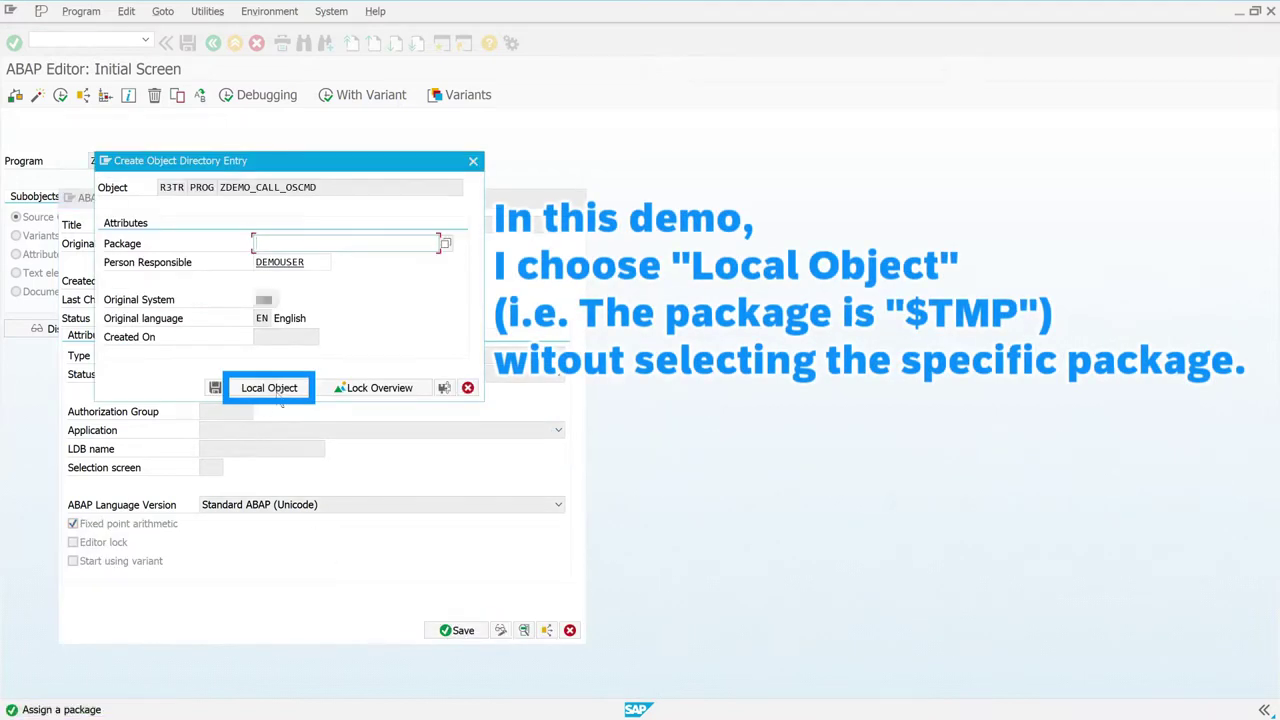
left_click(285, 390)
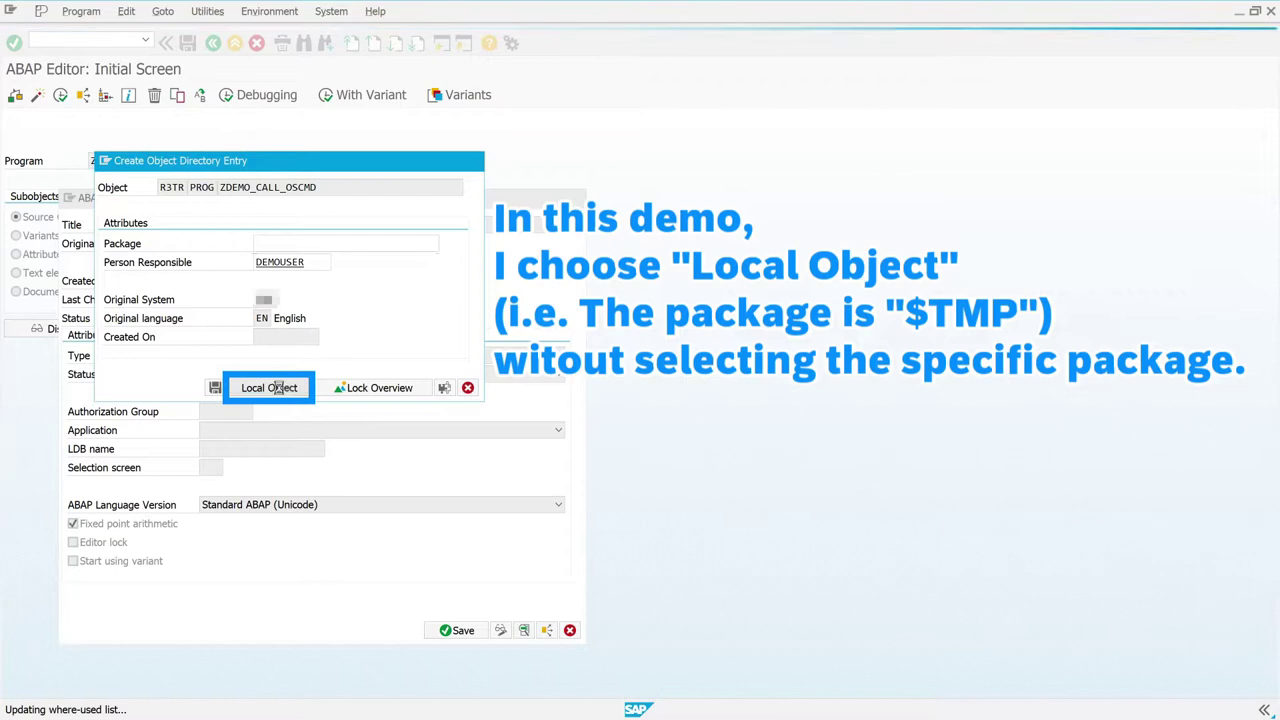
left_click(278, 388)
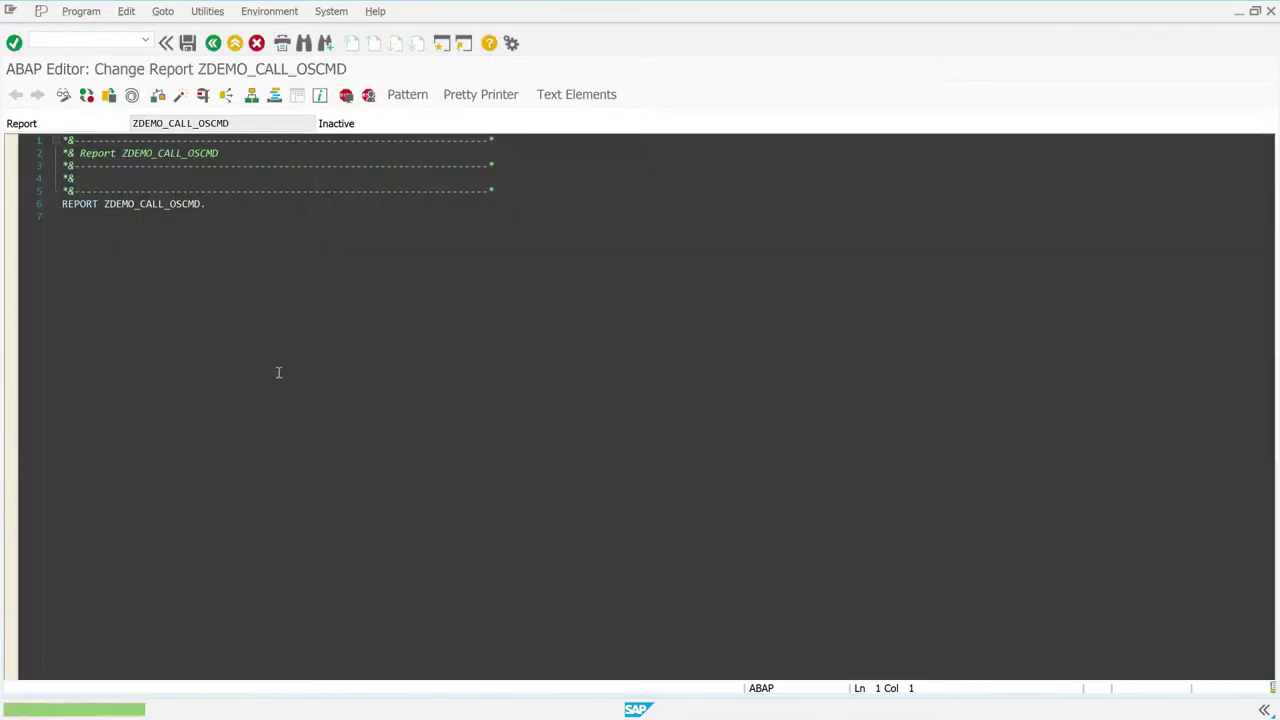
Declare lv_status, lv_exitcode, lt_exec_prot and PARAMETERS p_addp after the REPORT line.
left_click(258, 207)
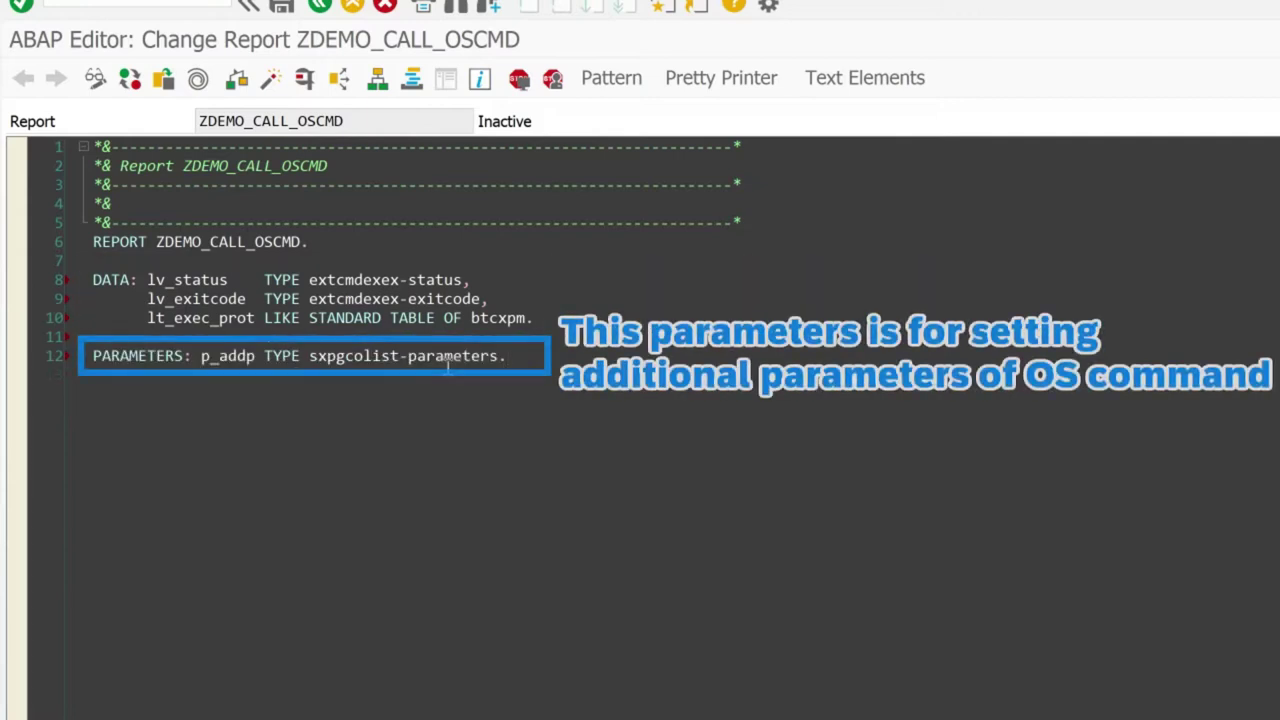
key("Return")
key("Return")
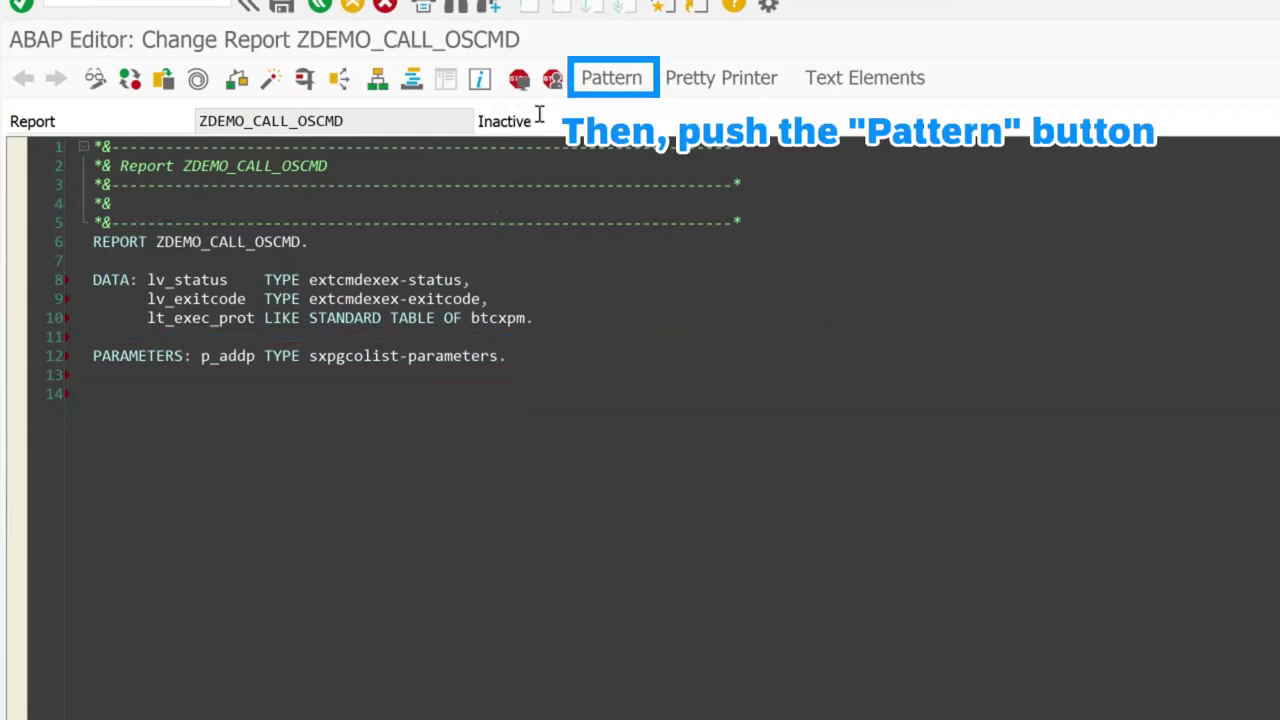
Insert a CALL FUNCTION pattern for SXPG_COMMAND_EXECUTE into the report.
left_click(640, 86)
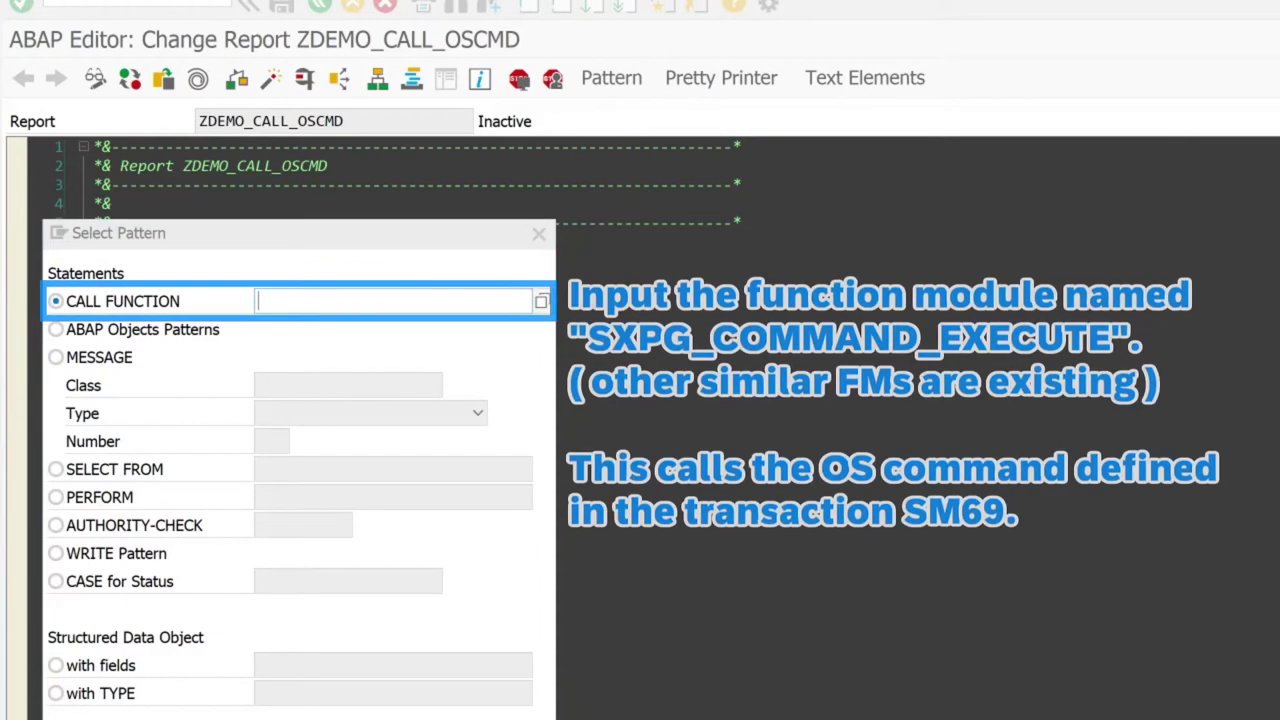
left_click(368, 309)
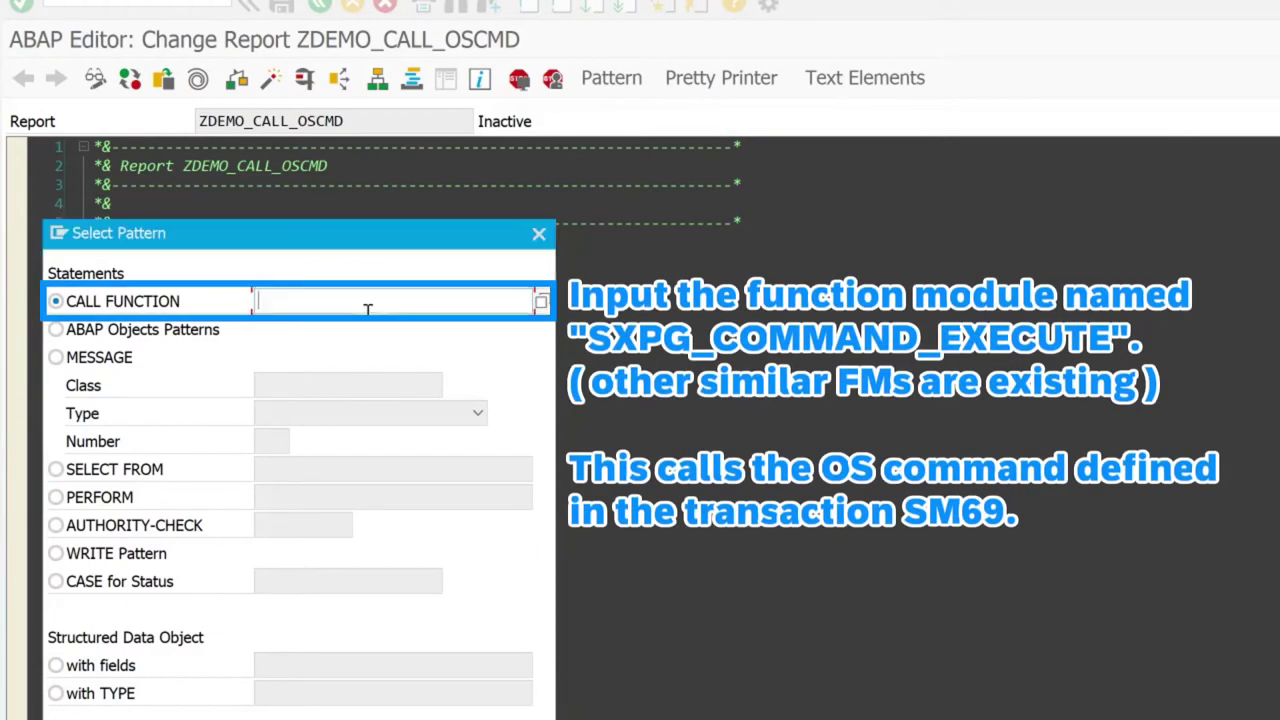
type("SXPG_COMMAND_EXECUTE")
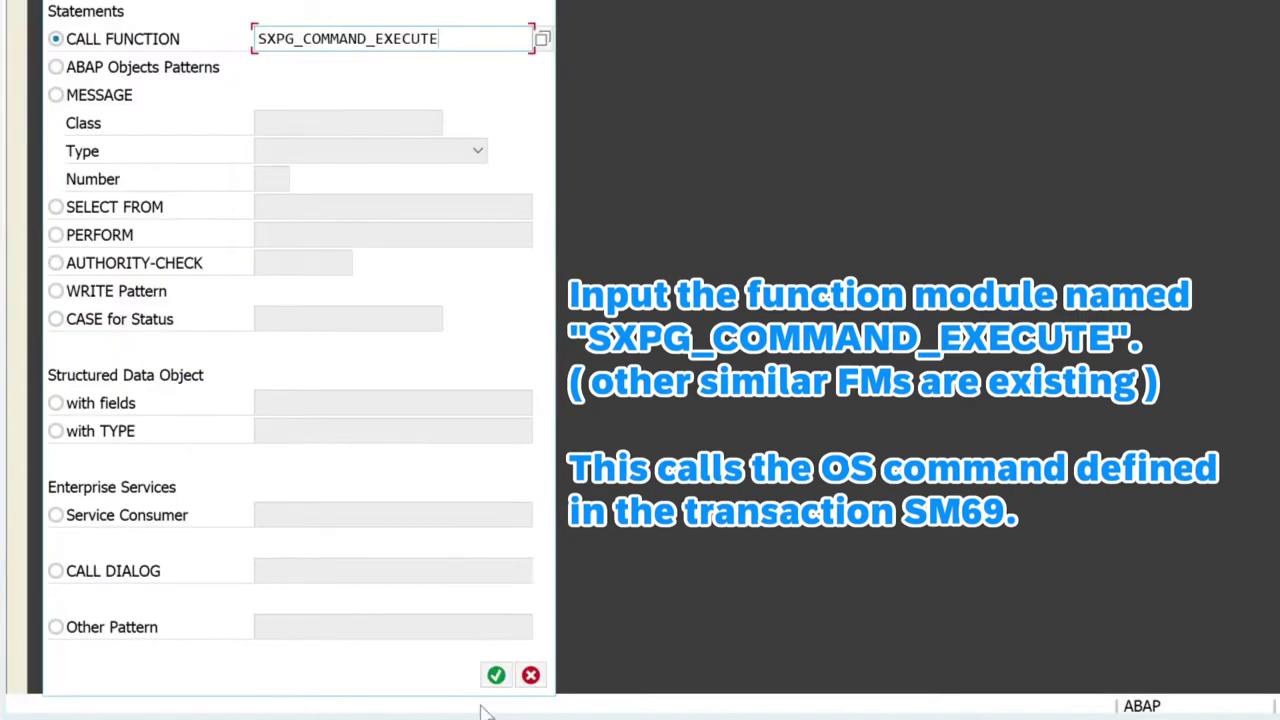
left_click(496, 675)
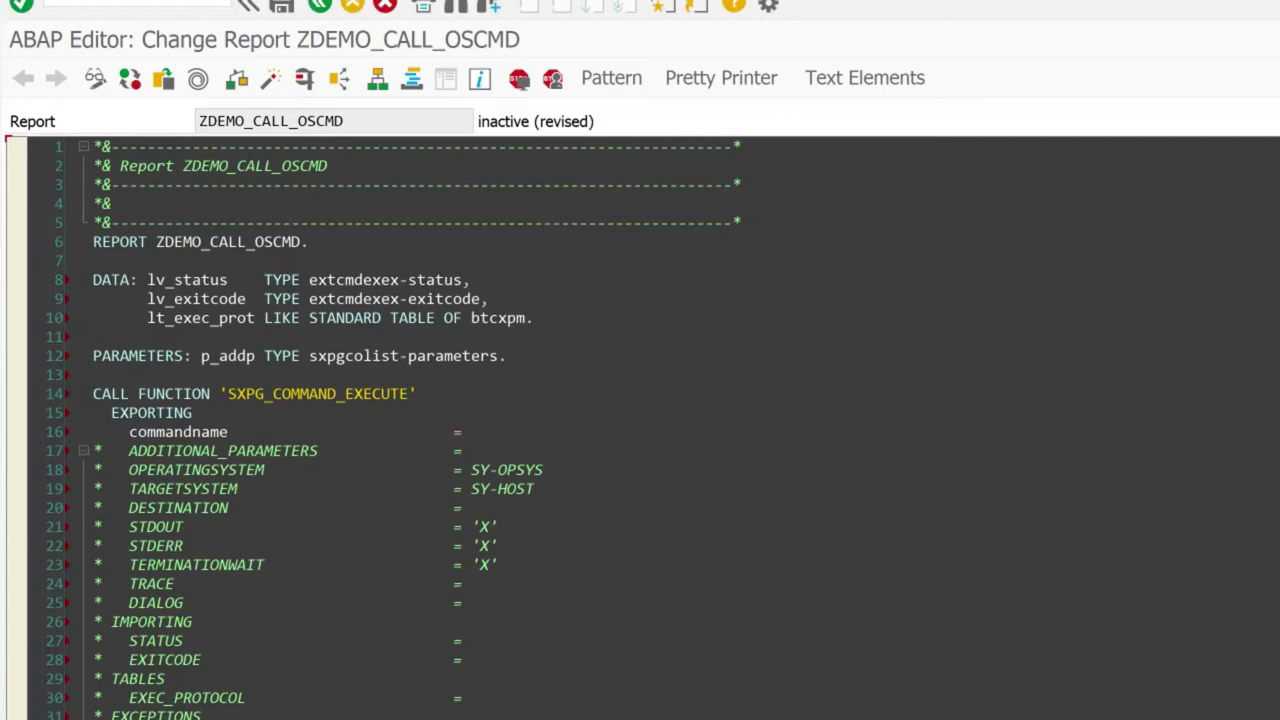
left_click(563, 431)
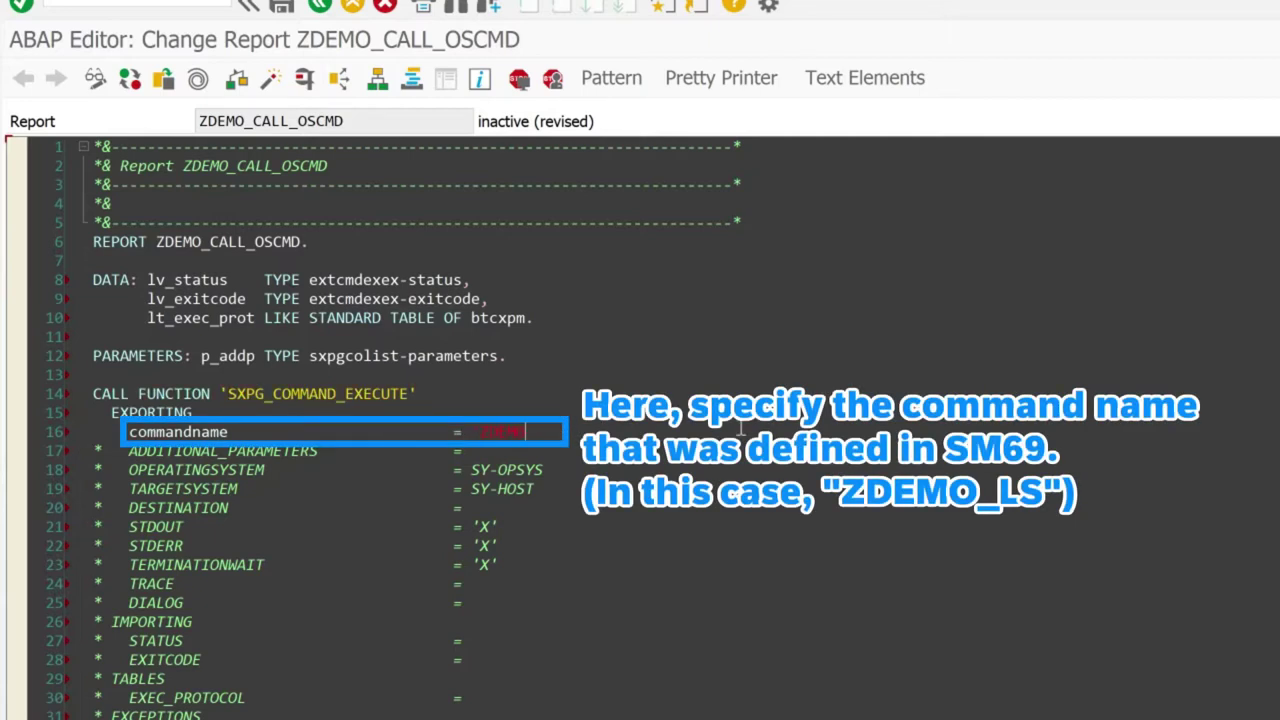
Pass commandname 'ZDEMO_LS' and uncomment ADDITIONAL_PARAMETERS, setting it to p_addp.
type("'")
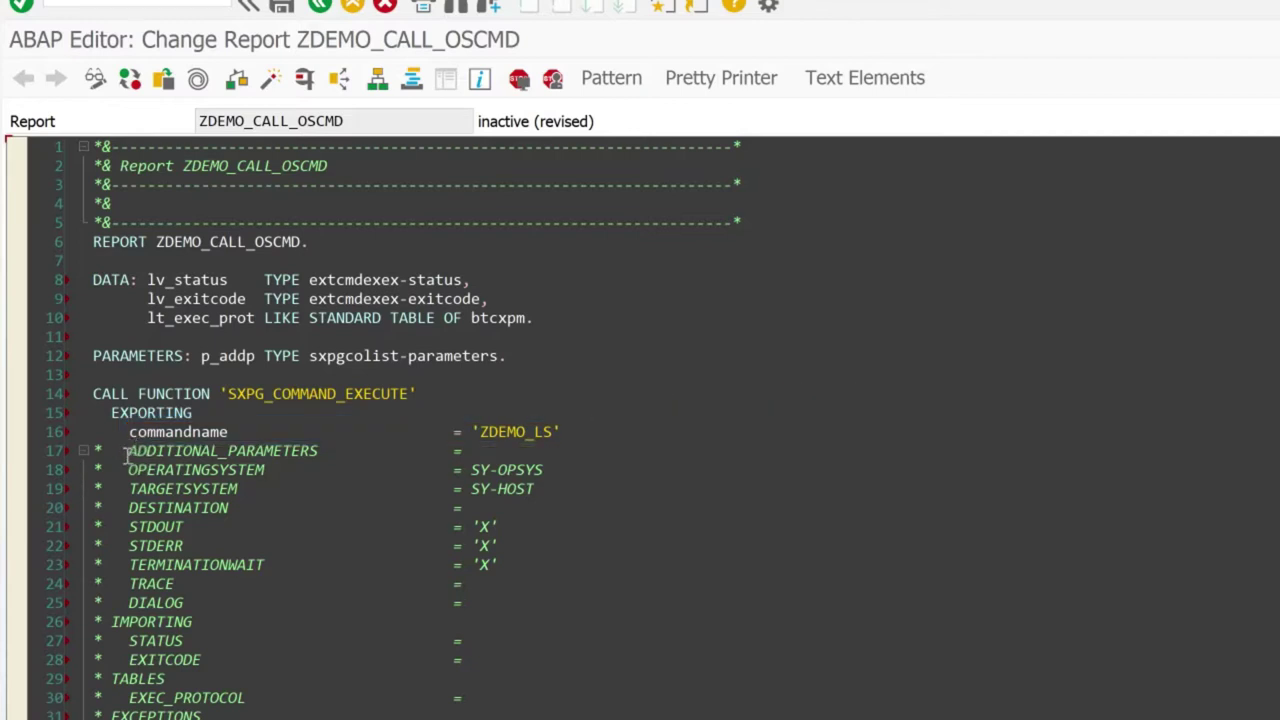
key("ctrl+greater")
type("p_add")
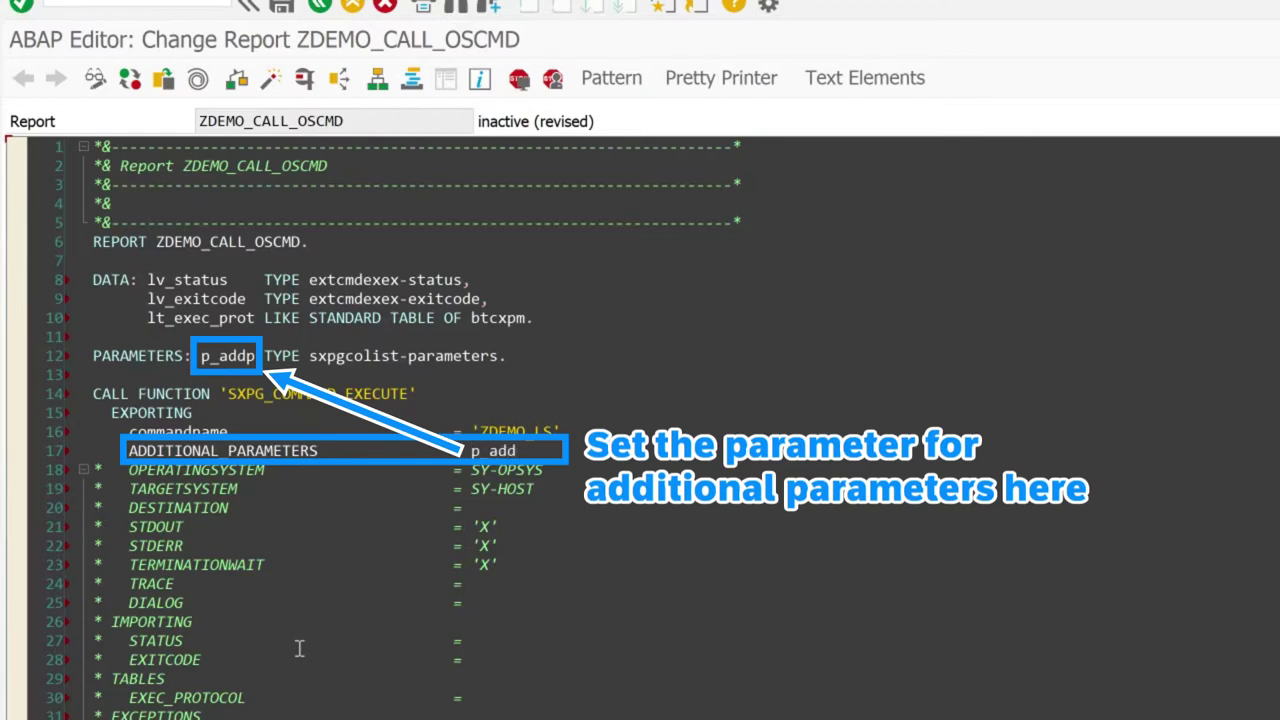
type("p")
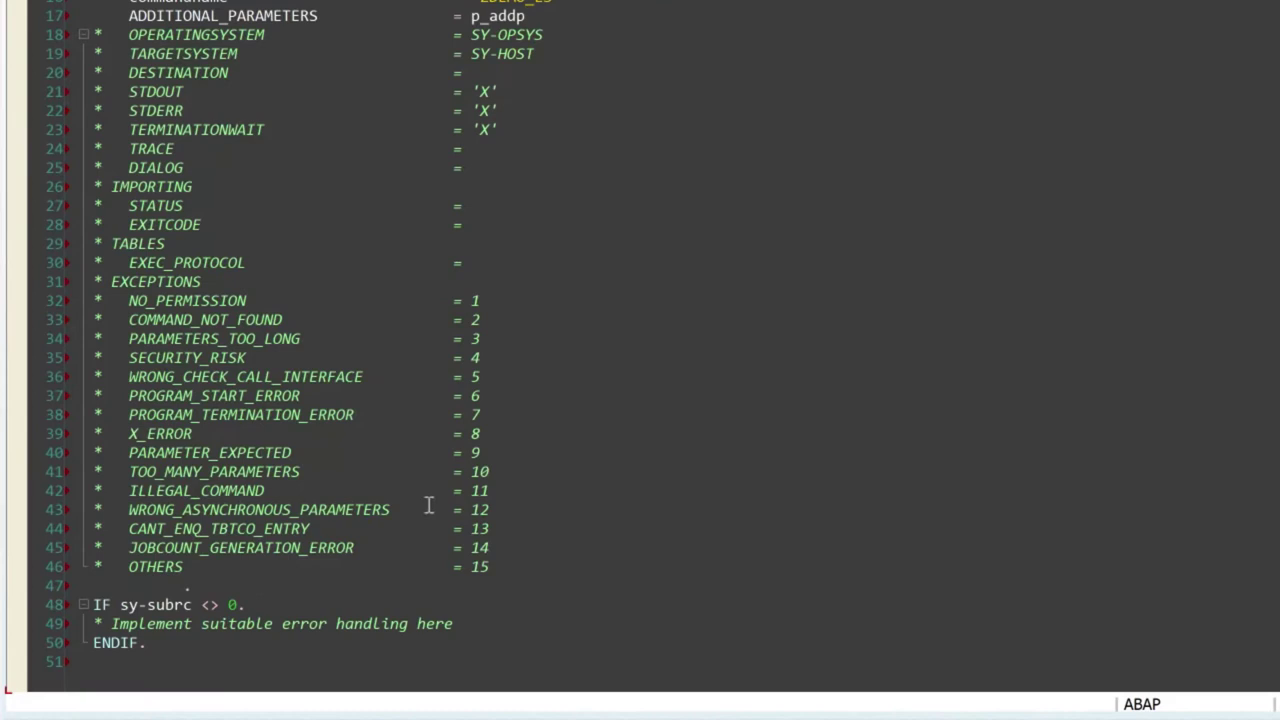
scroll(470, 532, "up", 1)
Uncomment the IMPORTING–EXCEPTIONS lines and map STATUS, EXITCODE, EXEC_PROTOCOL to lv_status, lv_exitcode, lt_exec_prot.
left_click(570, 622)
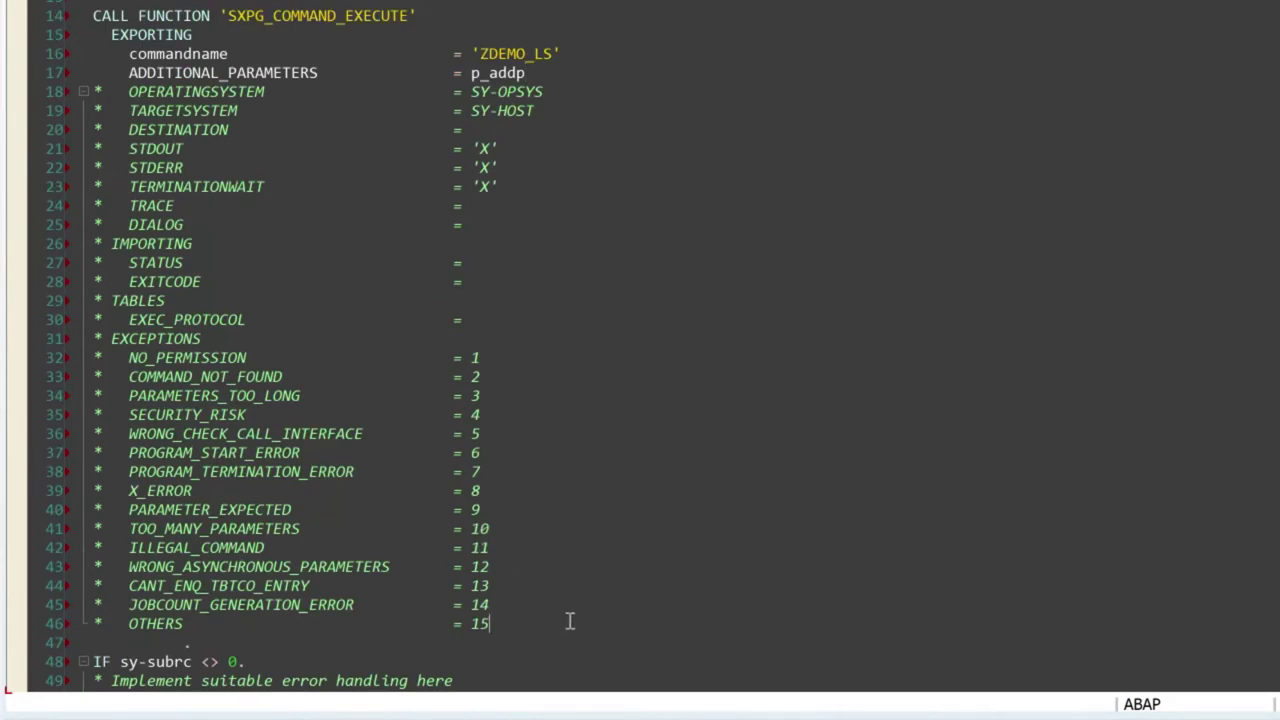
left_click_drag(566, 622, 62, 240)
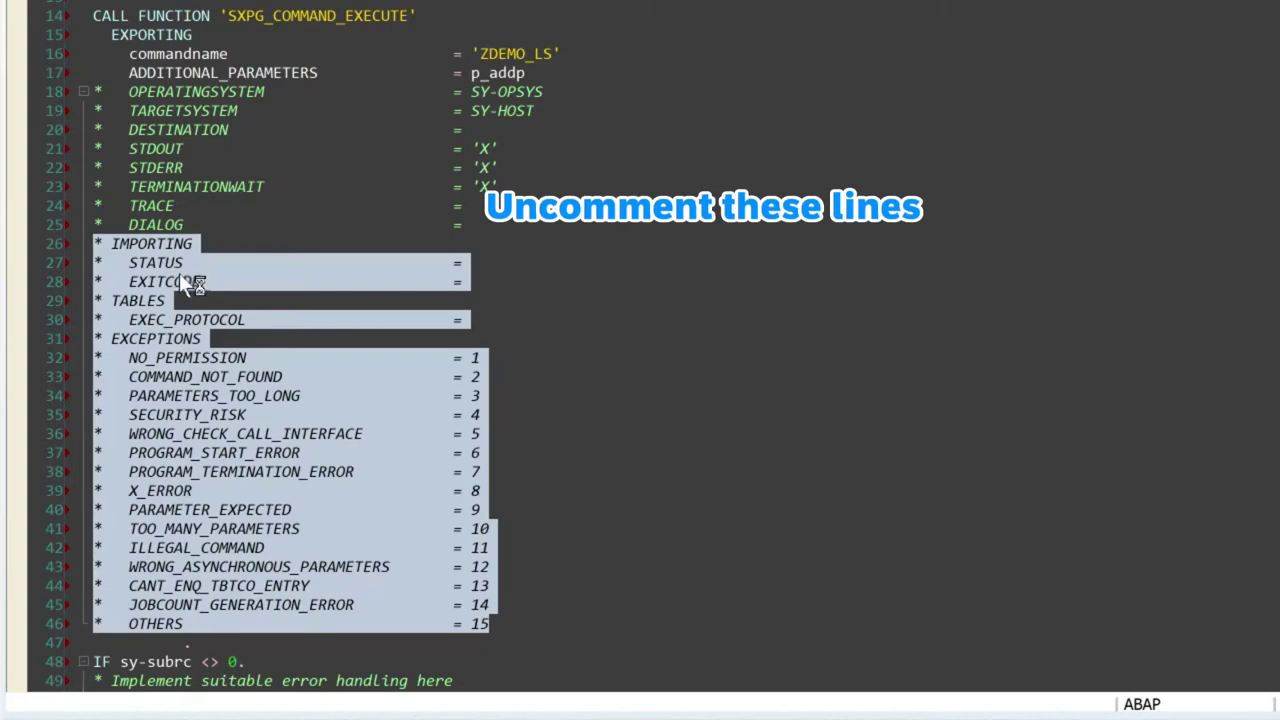
right_click(181, 275)
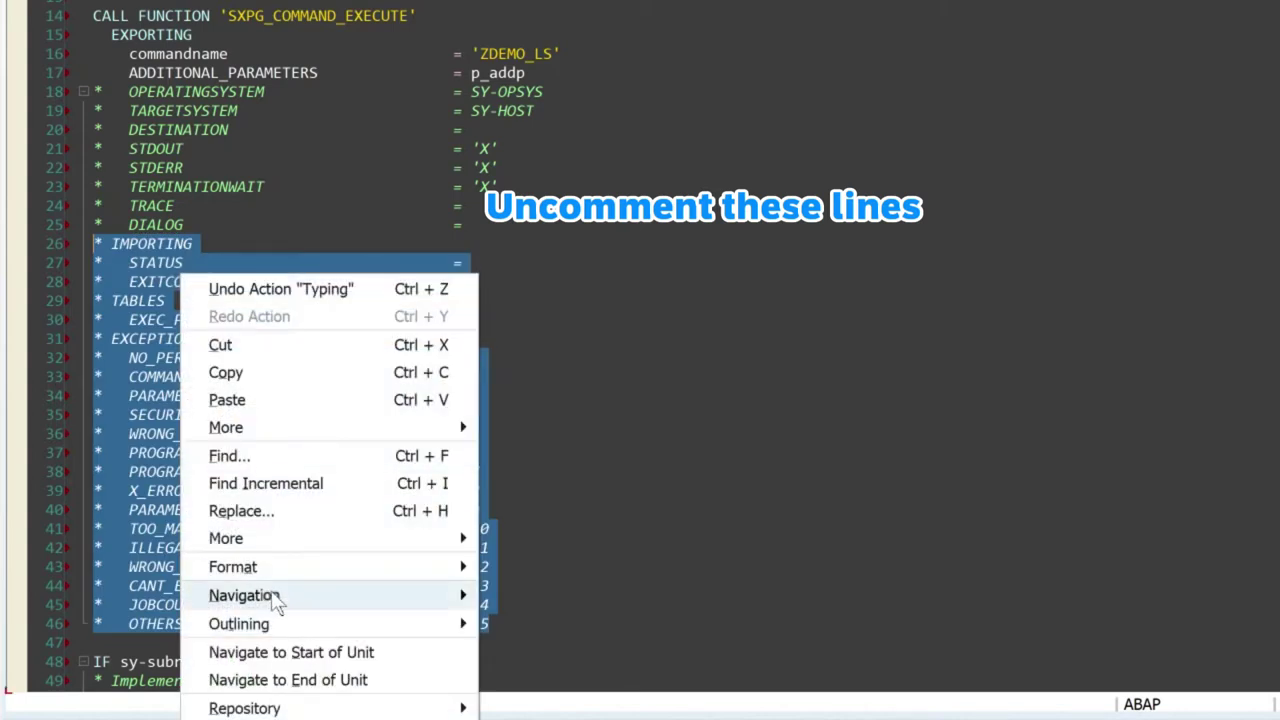
mouse_move(233, 567)
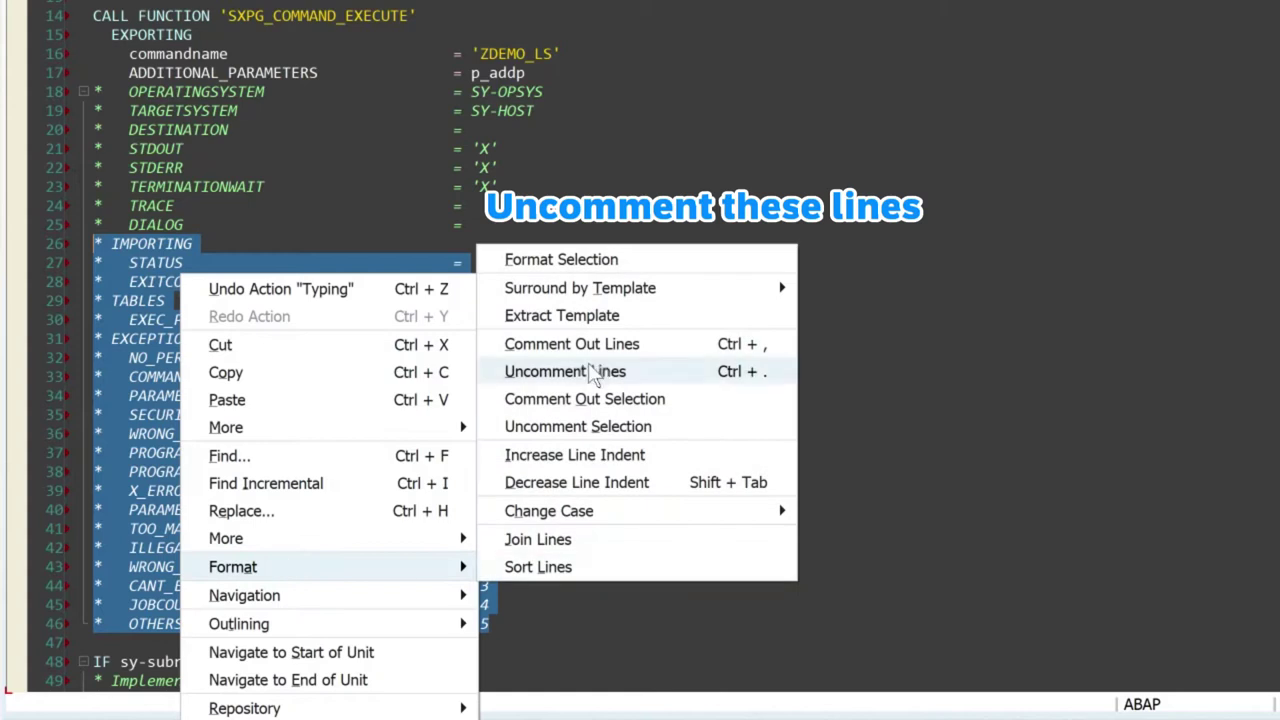
left_click(640, 372)
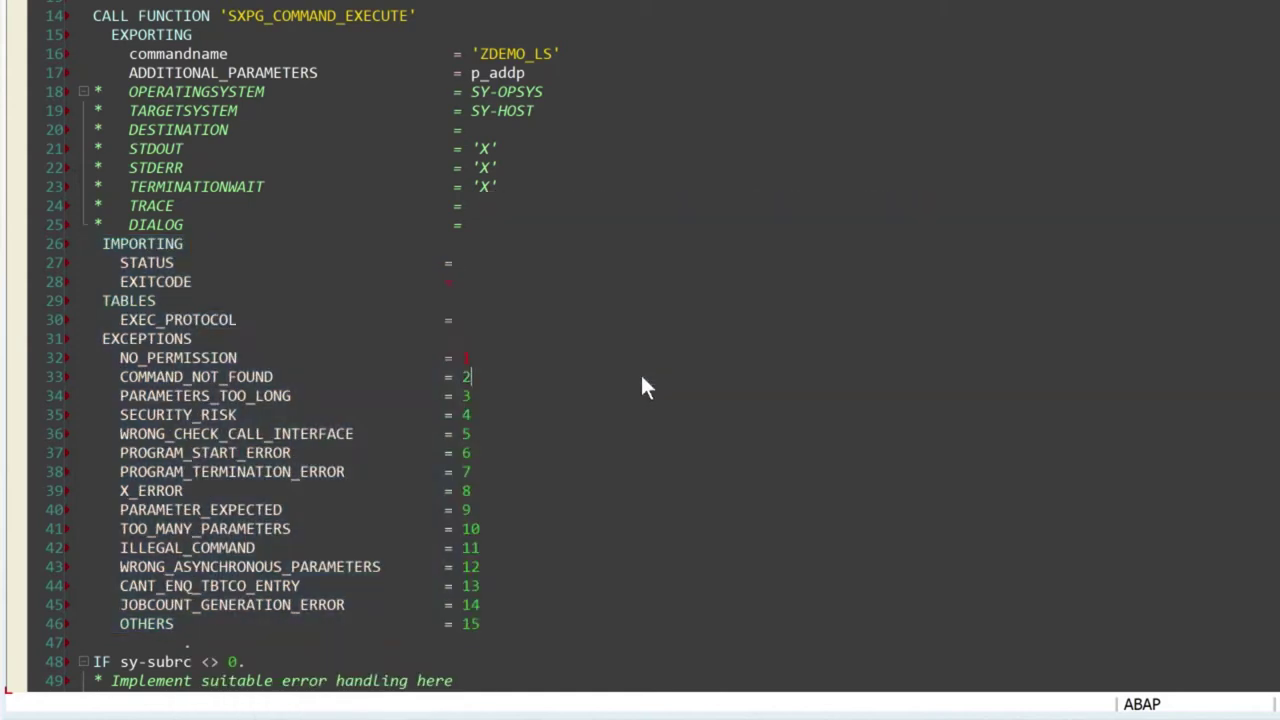
left_click(624, 259)
type("lt_exec_")
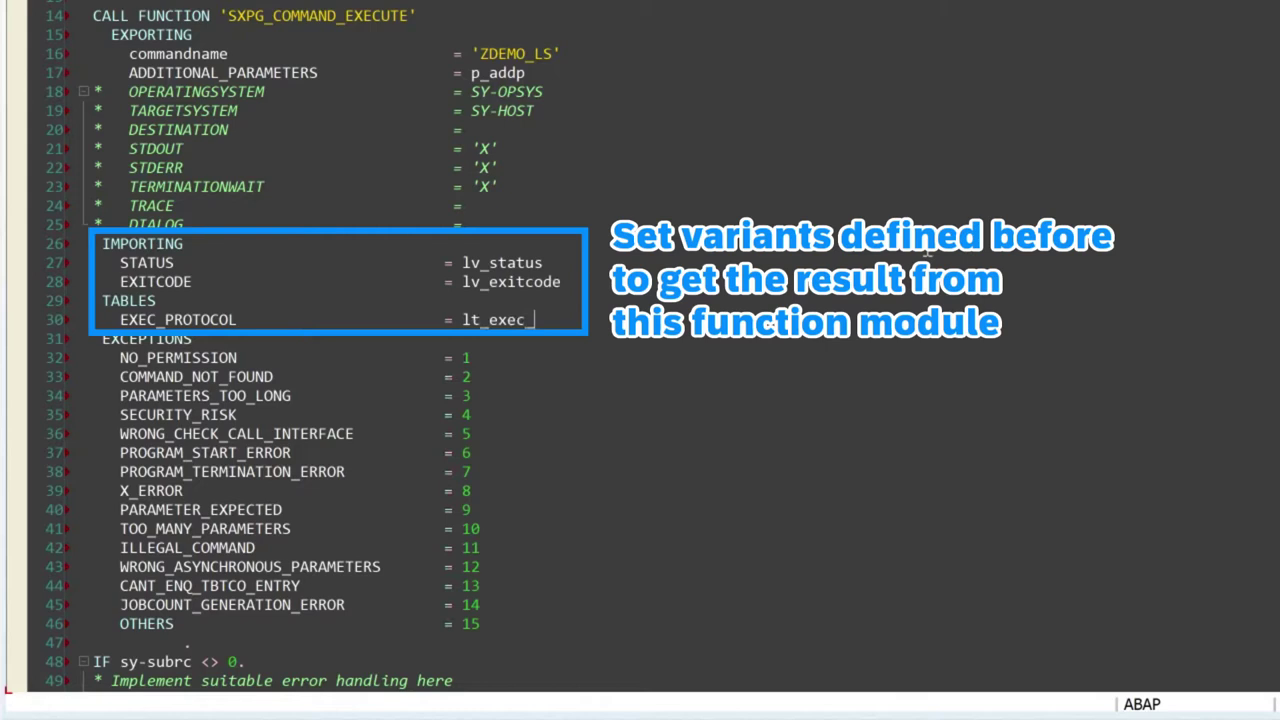
type("prot")
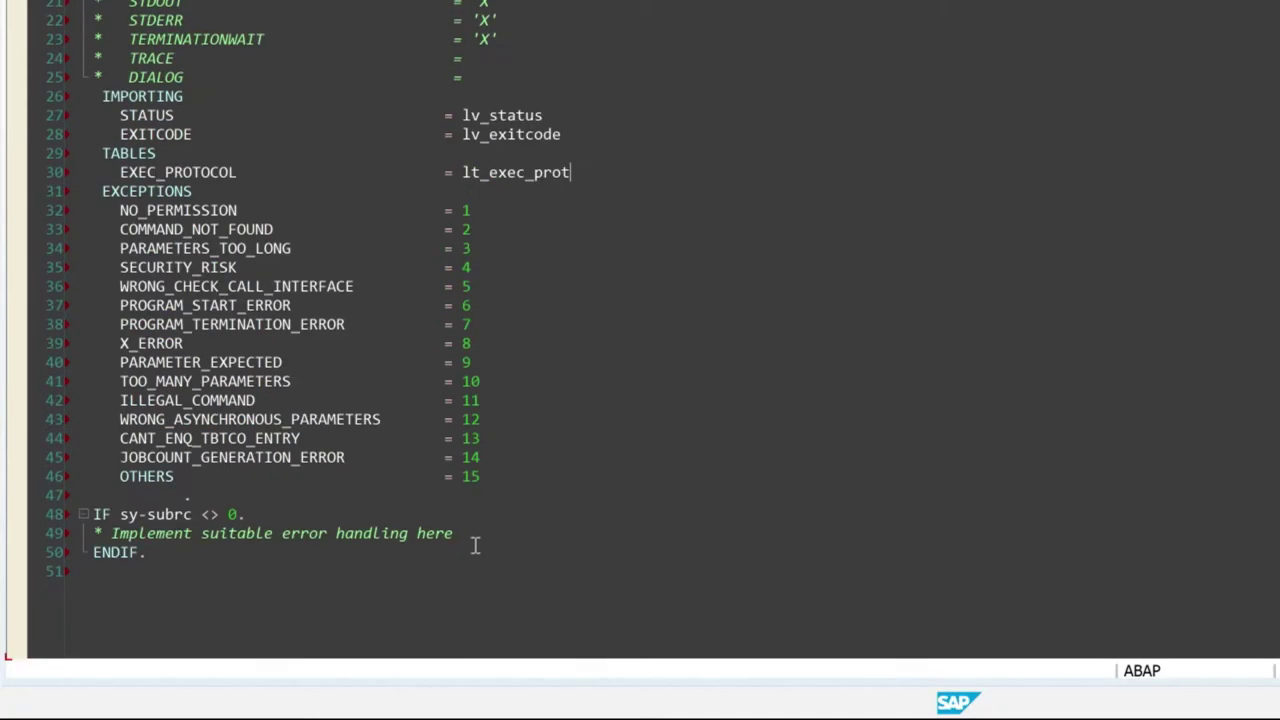
Add message 'Error was happened' type 'E' inside the IF sy-subrc <> 0 block.
left_click(489, 537)
key("Return")
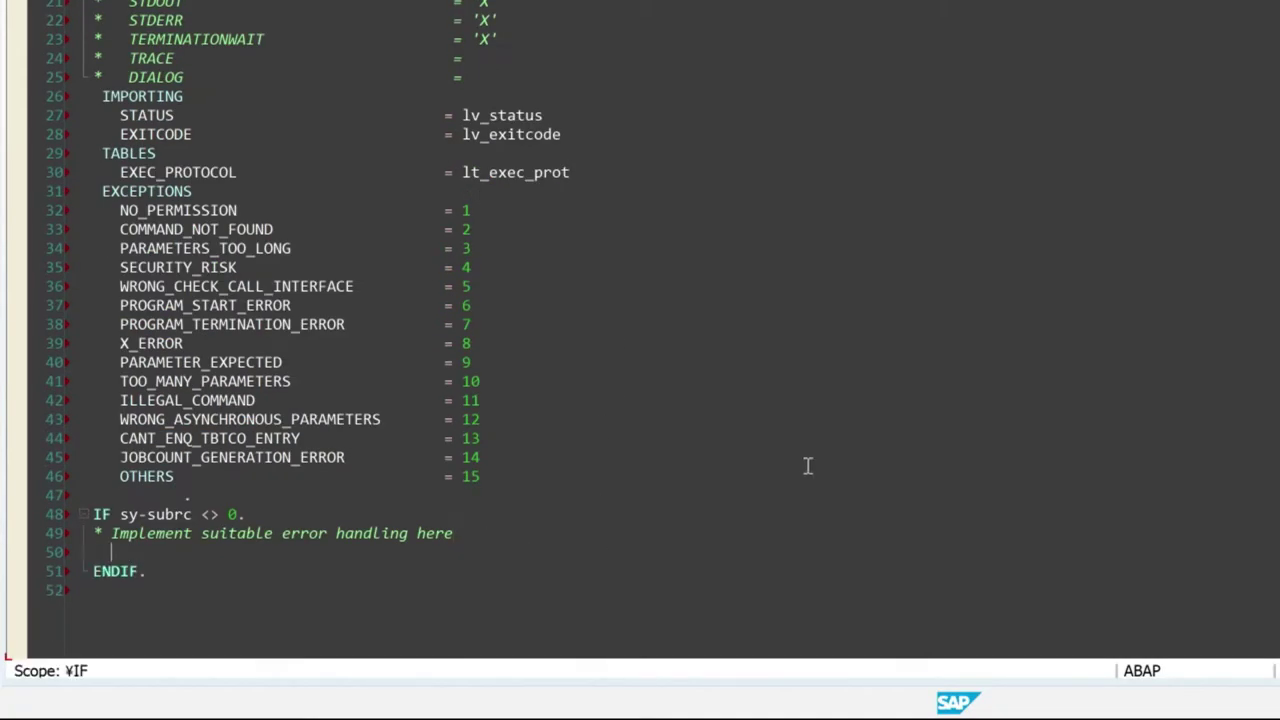
type("message ")
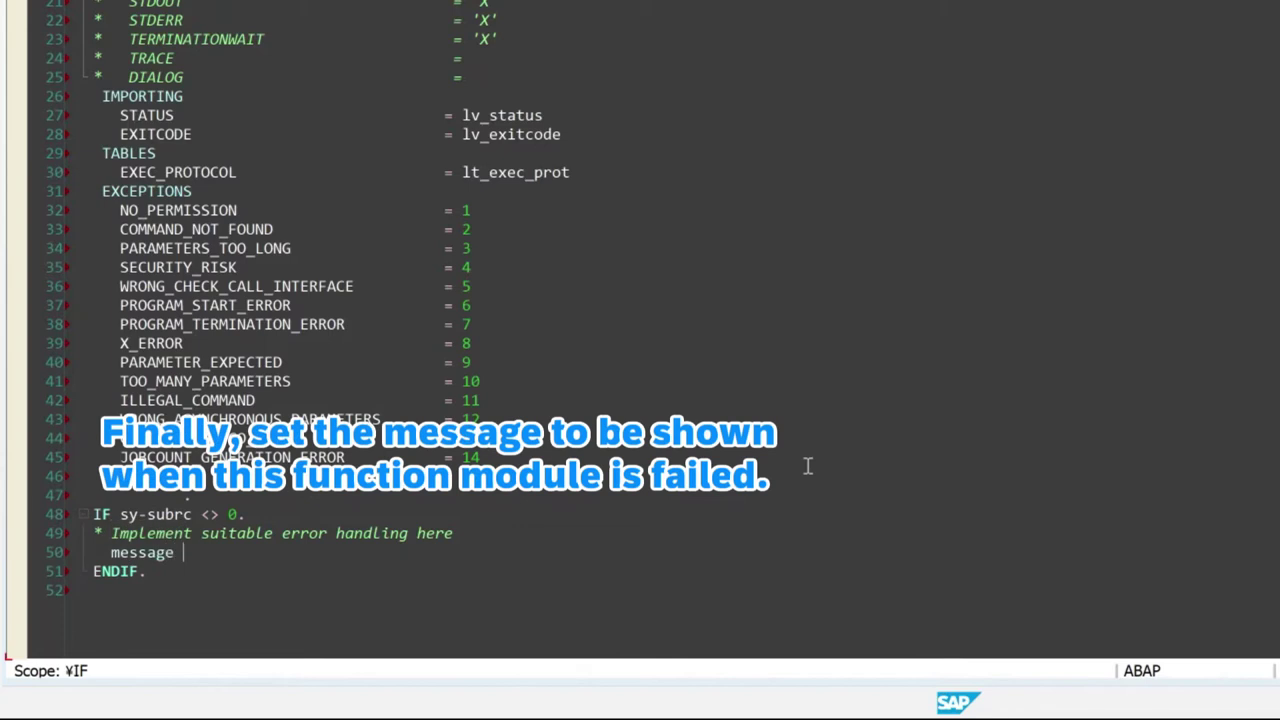
type("''")
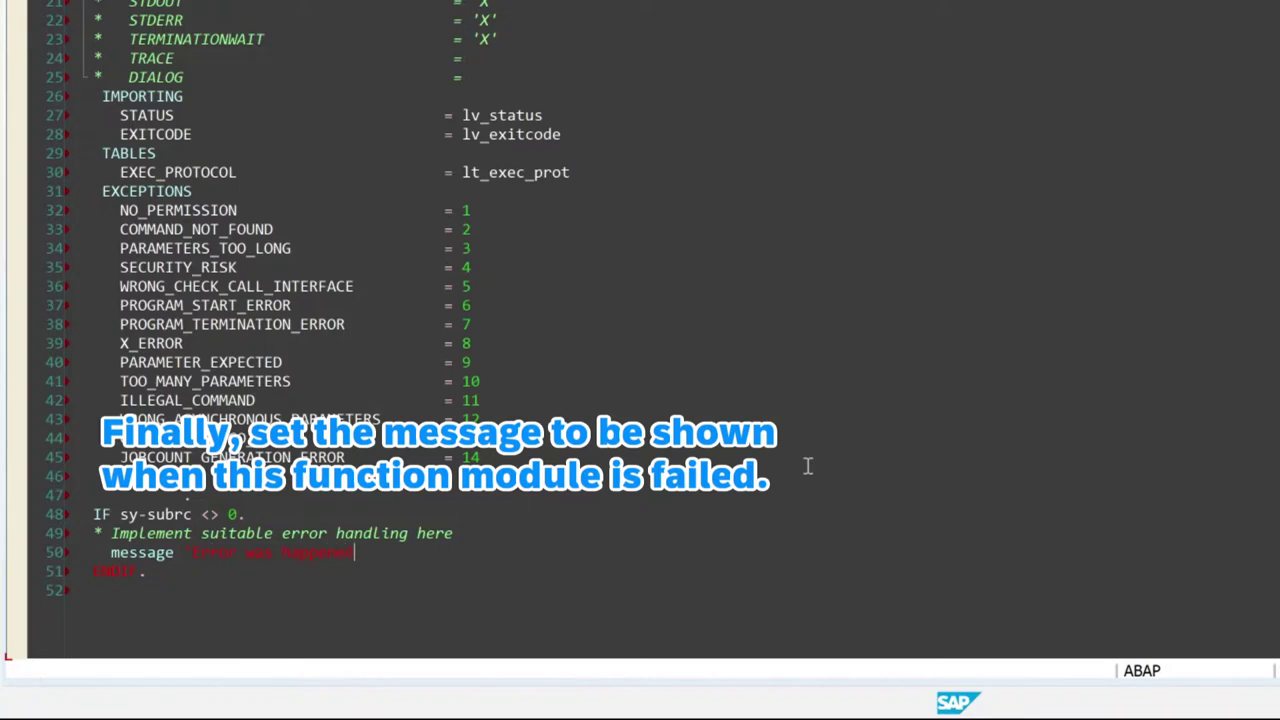
type("' type ")
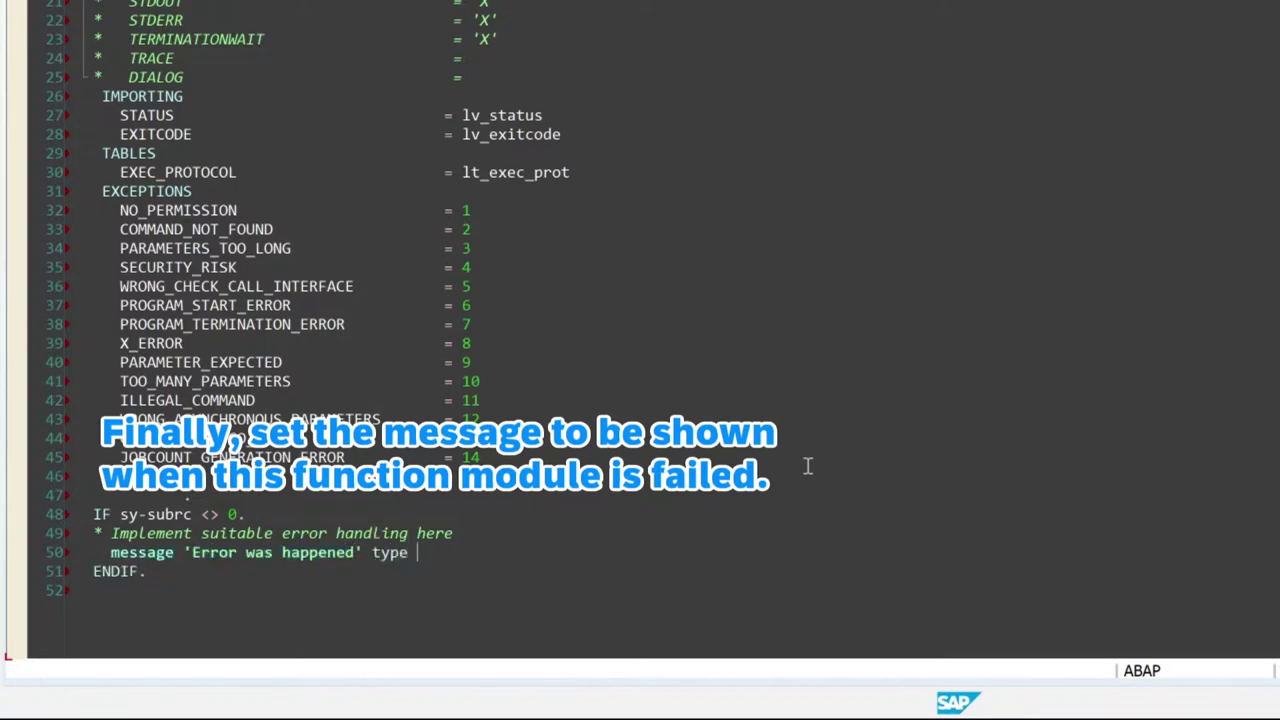
type("'E'.")
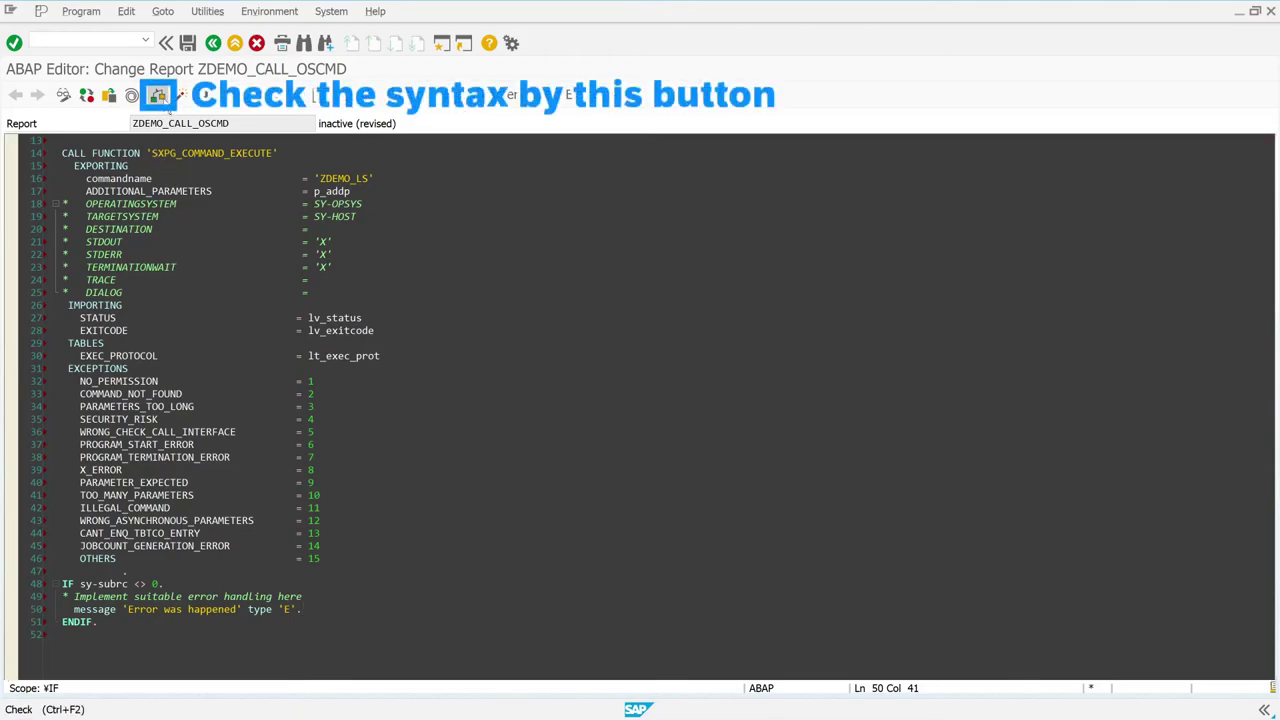
Syntax-check and pretty-print the ZDEMO_CALL_OSCMD source, then try a test run, which requires activation.
left_click(168, 102)
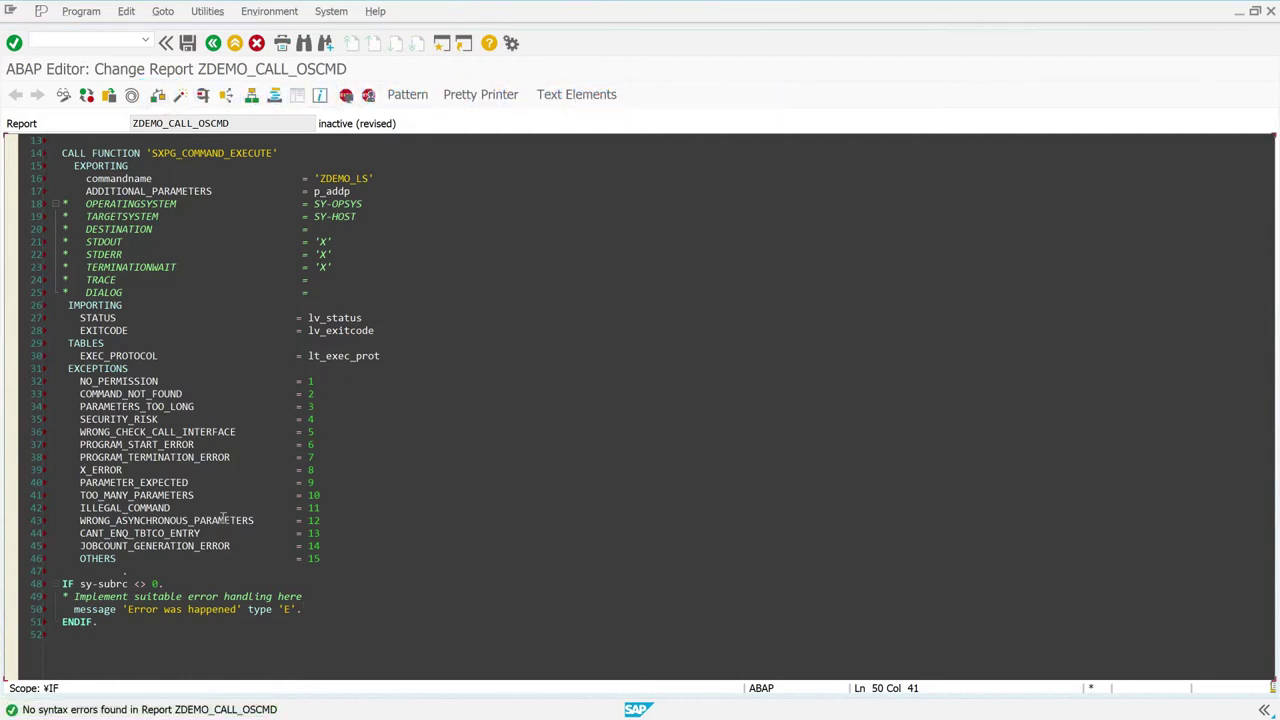
left_click(485, 100)
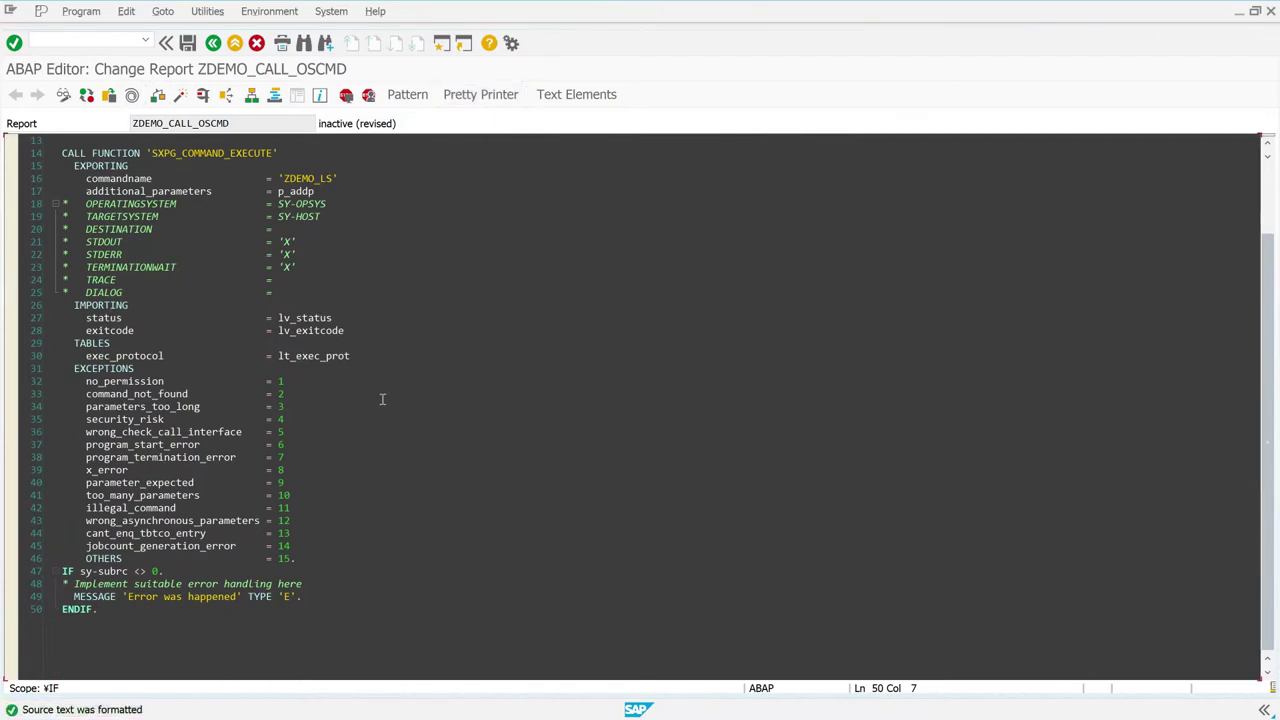
scroll(399, 449, "up", 2)
scroll(399, 449, "up", 1)
scroll(399, 449, "down", 2)
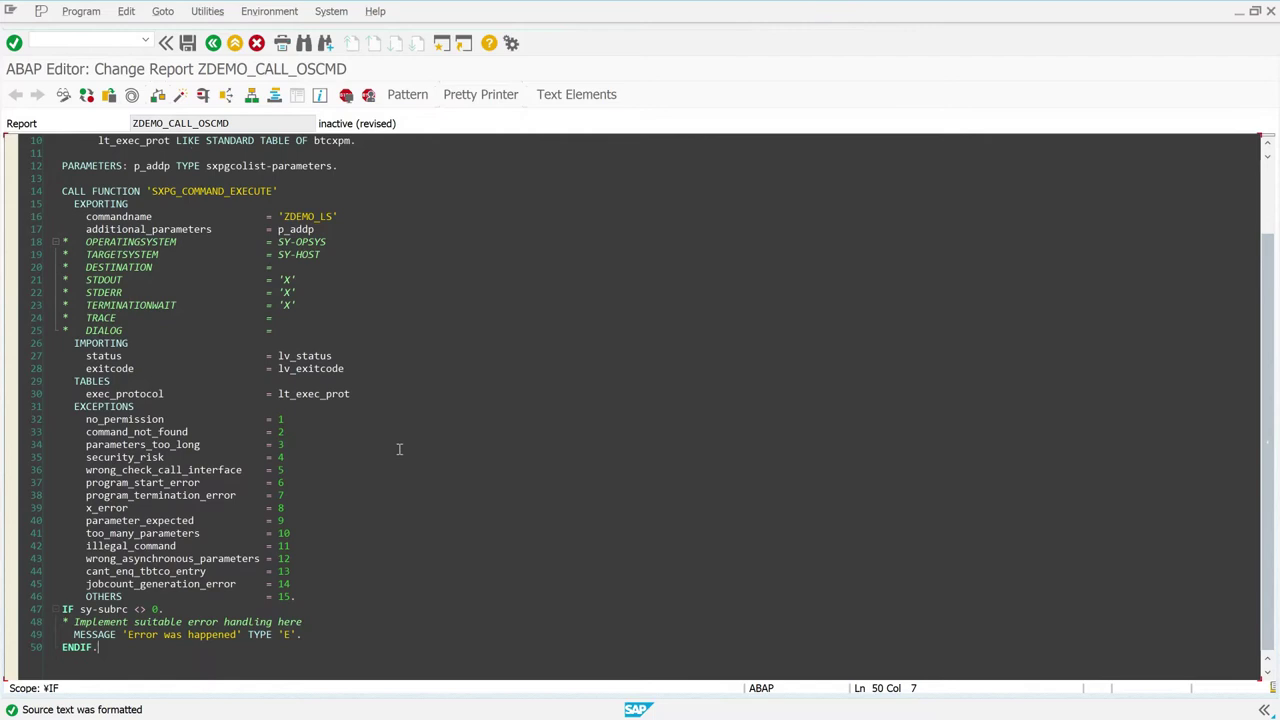
left_click(205, 97)
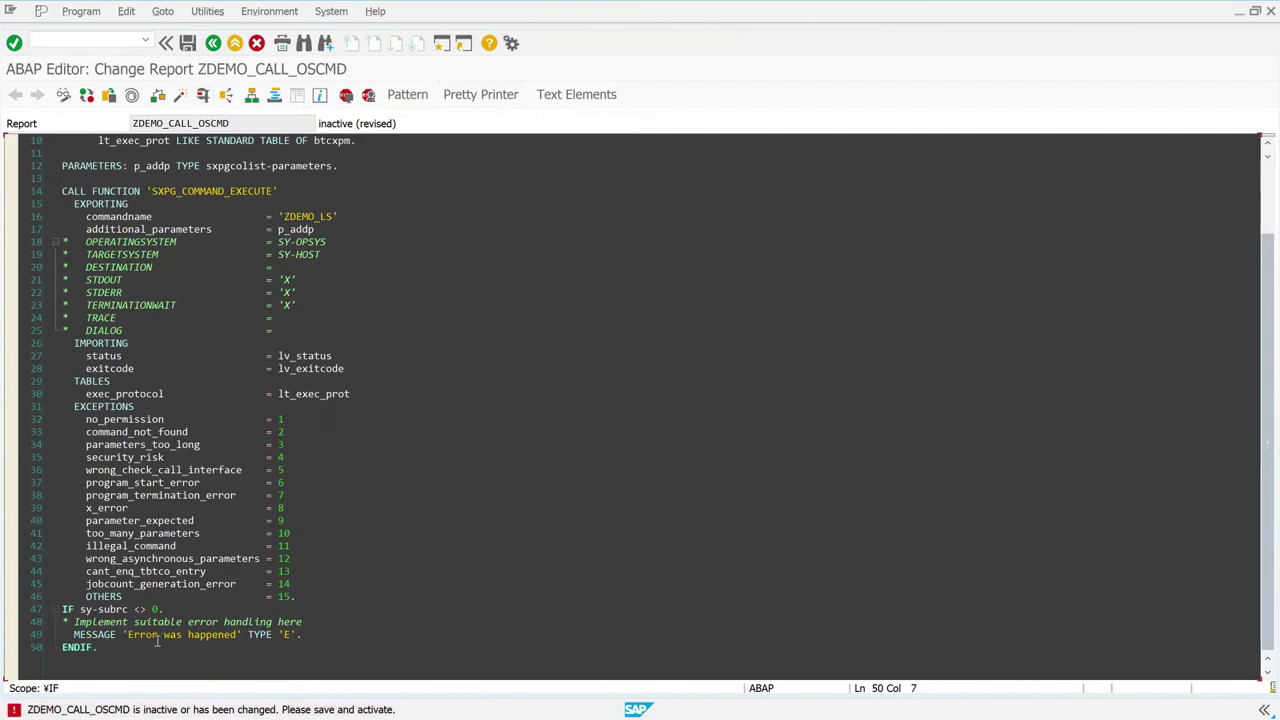
Activate ZDEMO_CALL_OSCMD and set a session breakpoint on line 47's IF sy-subrc <> 0.
left_click(184, 97)
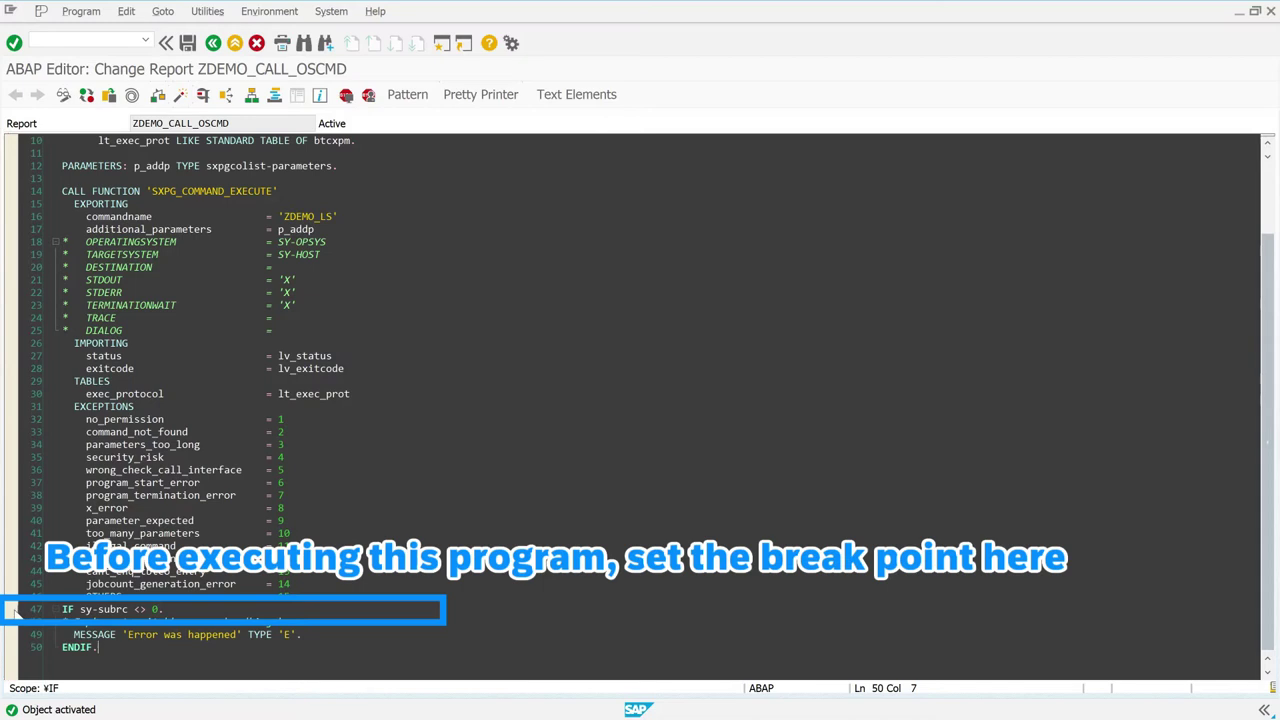
left_click(14, 610)
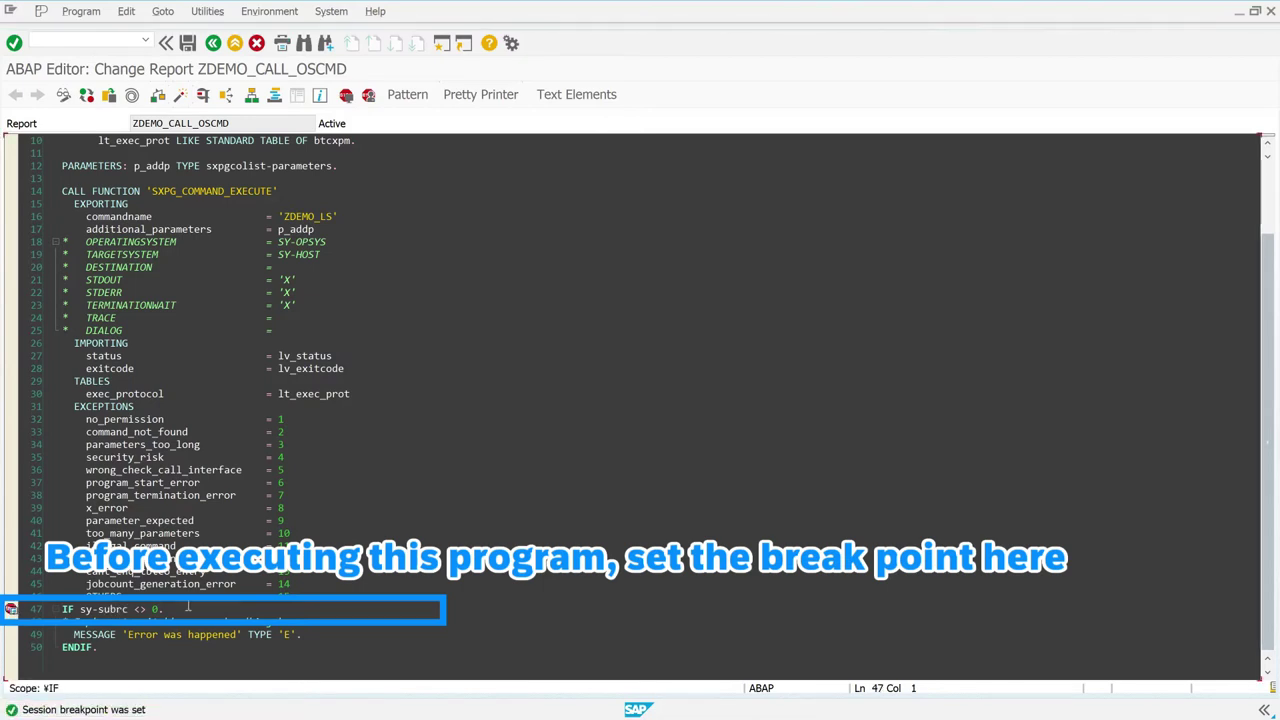
Execute the report with P_ADDP left empty, halting at the line 47 breakpoint.
left_click(203, 95)
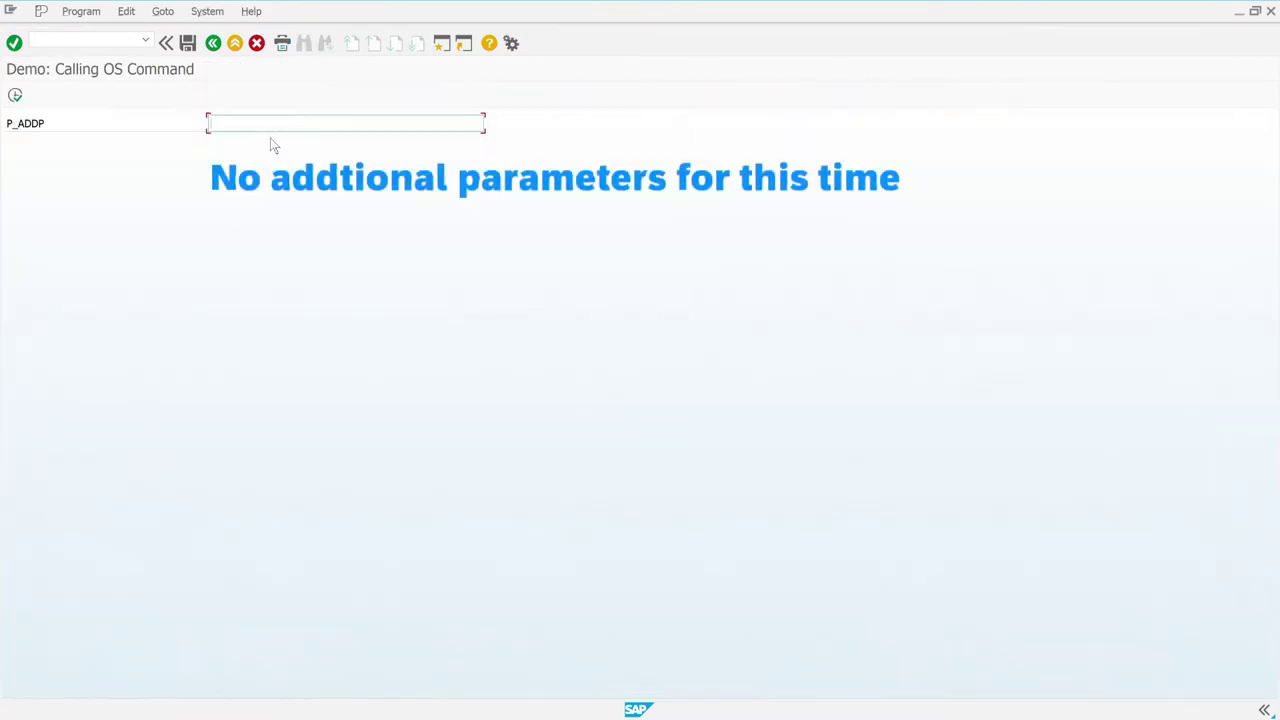
left_click(17, 95)
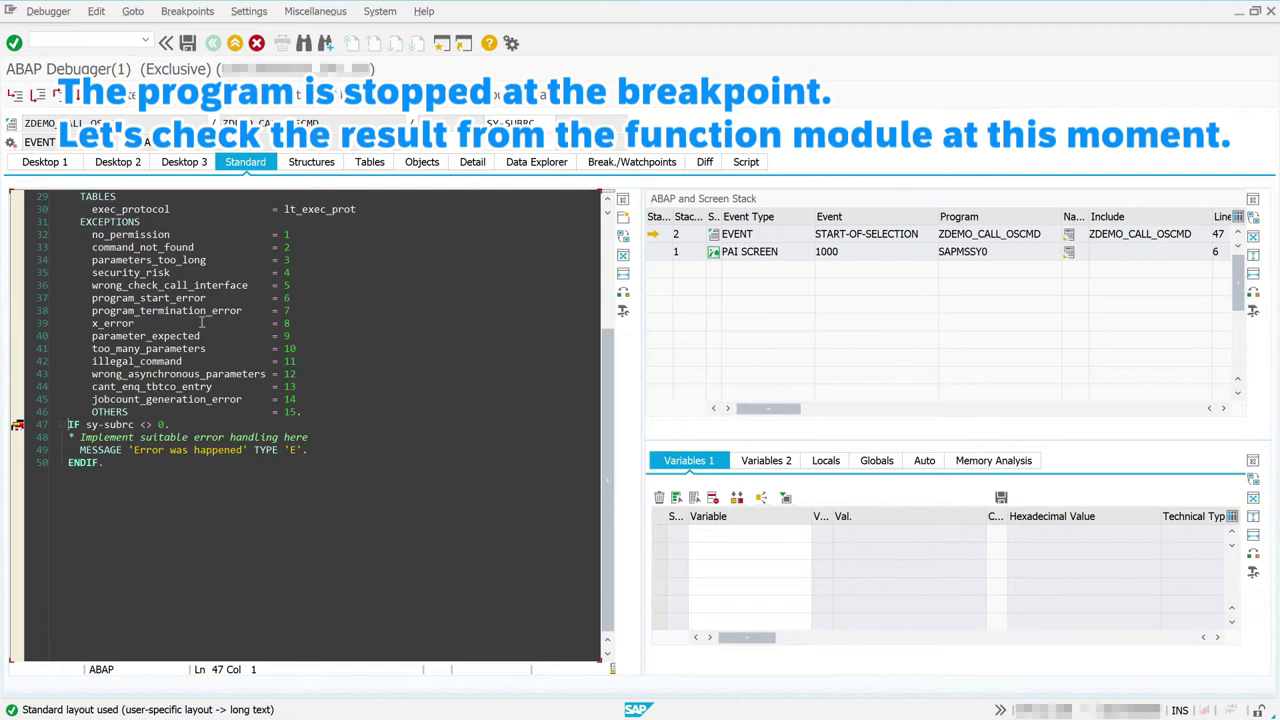
Add lv_status, lv_exitcode and lt_exec_prot to the debugger's watched variables.
scroll(245, 362, "up", 2)
scroll(249, 370, "up", 1)
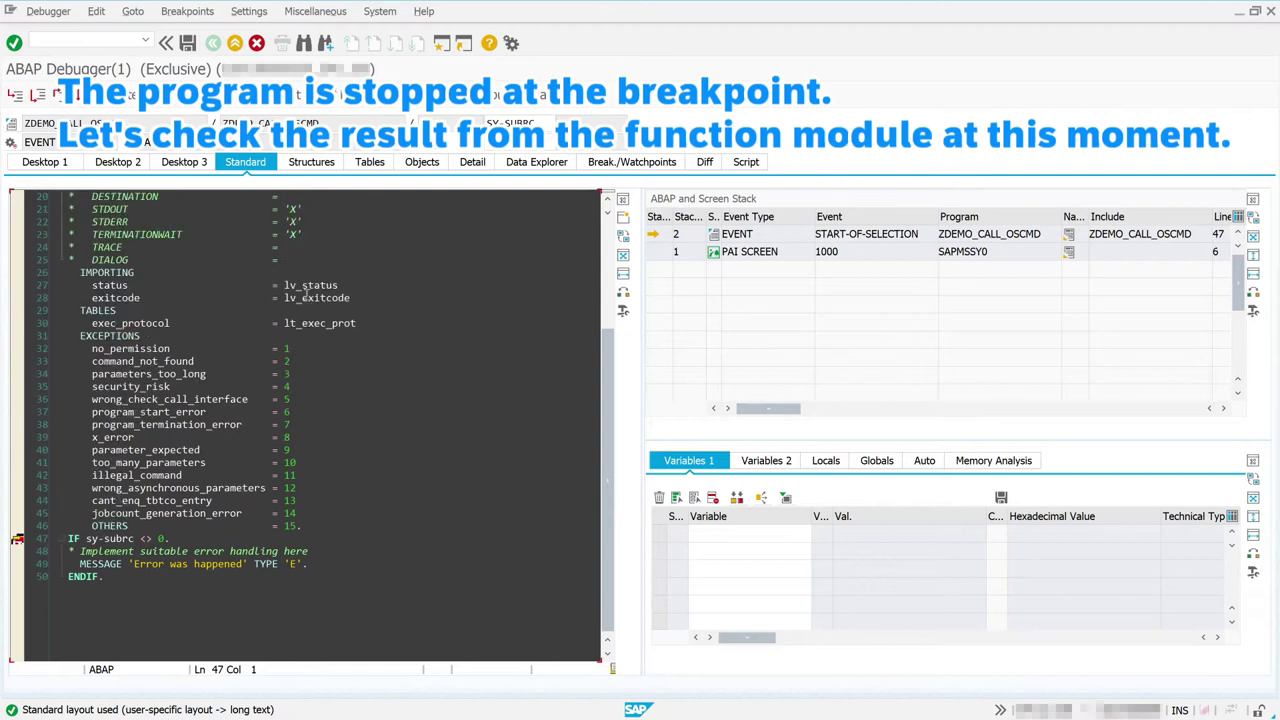
double_click(310, 286)
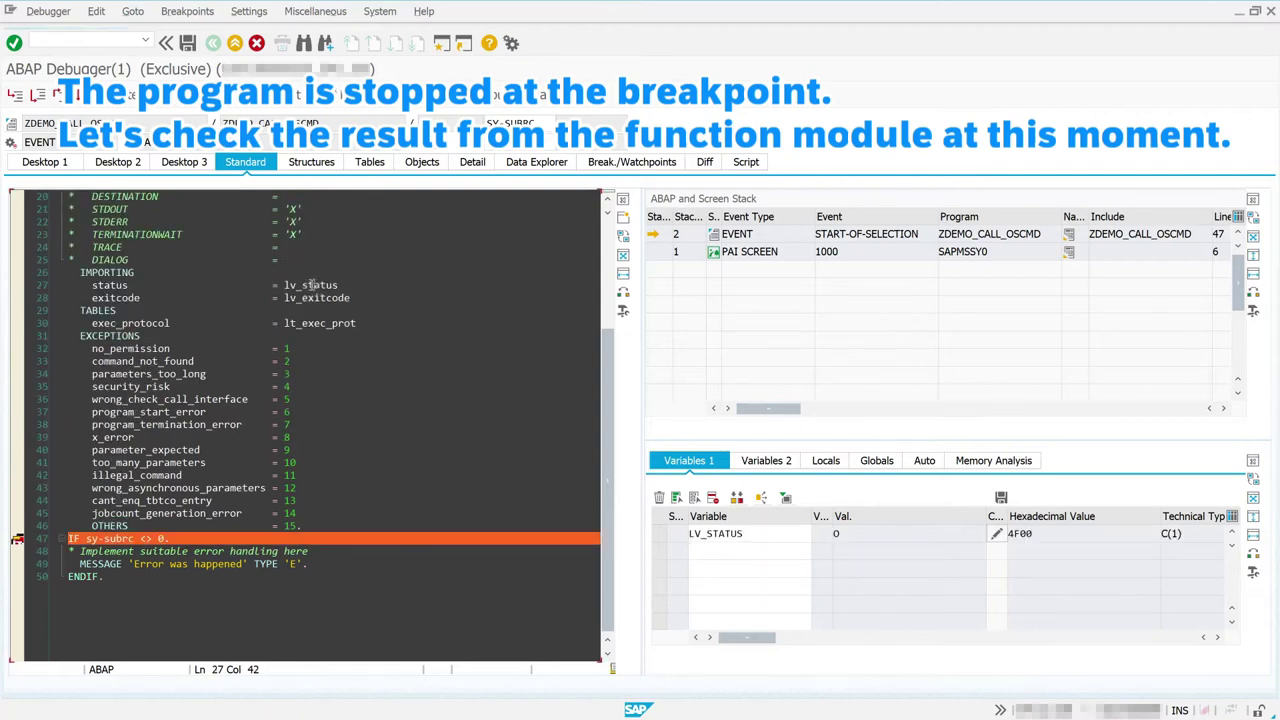
double_click(316, 298)
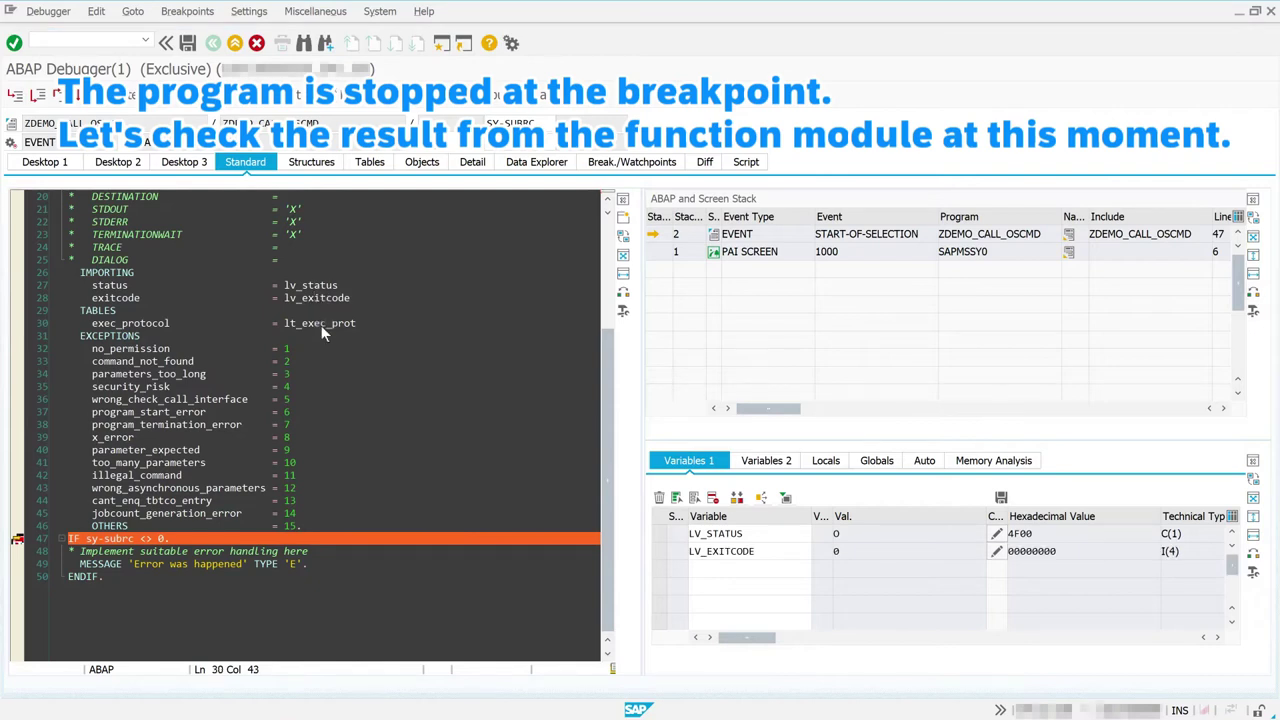
double_click(321, 325)
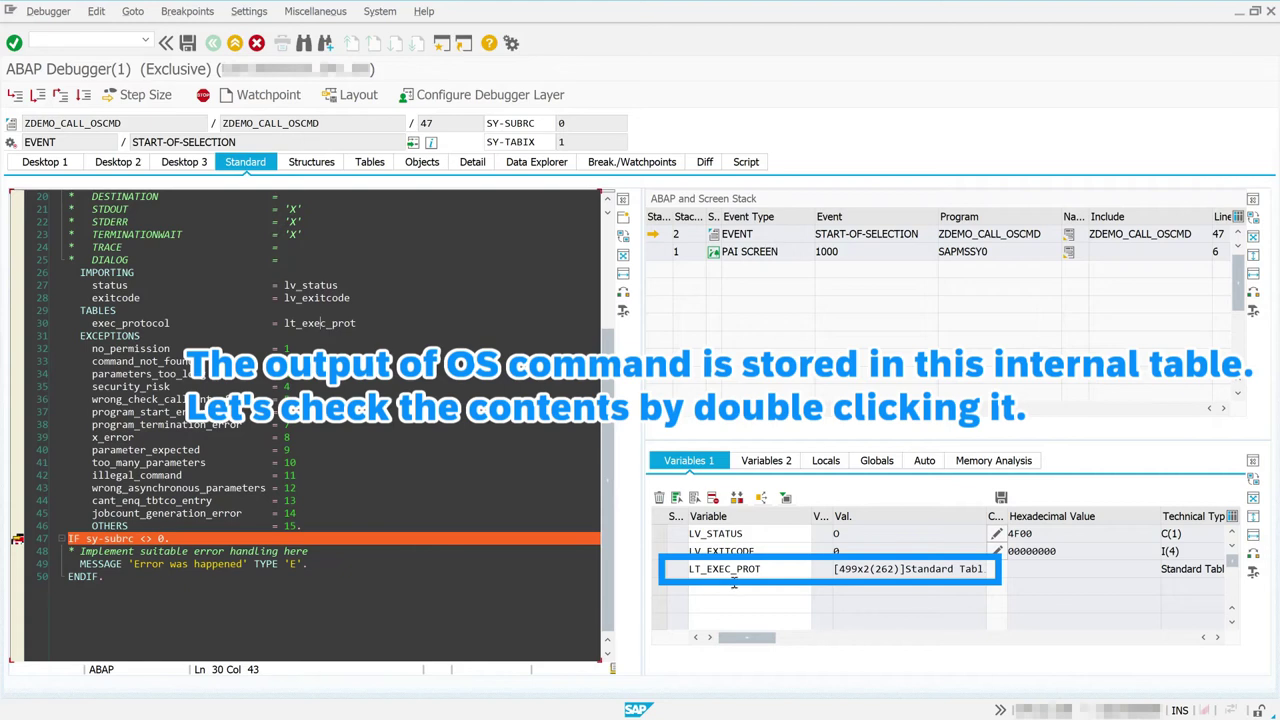
Inspect lt_exec_prot's 499 ls output lines, then resume the report past the breakpoint.
double_click(756, 569)
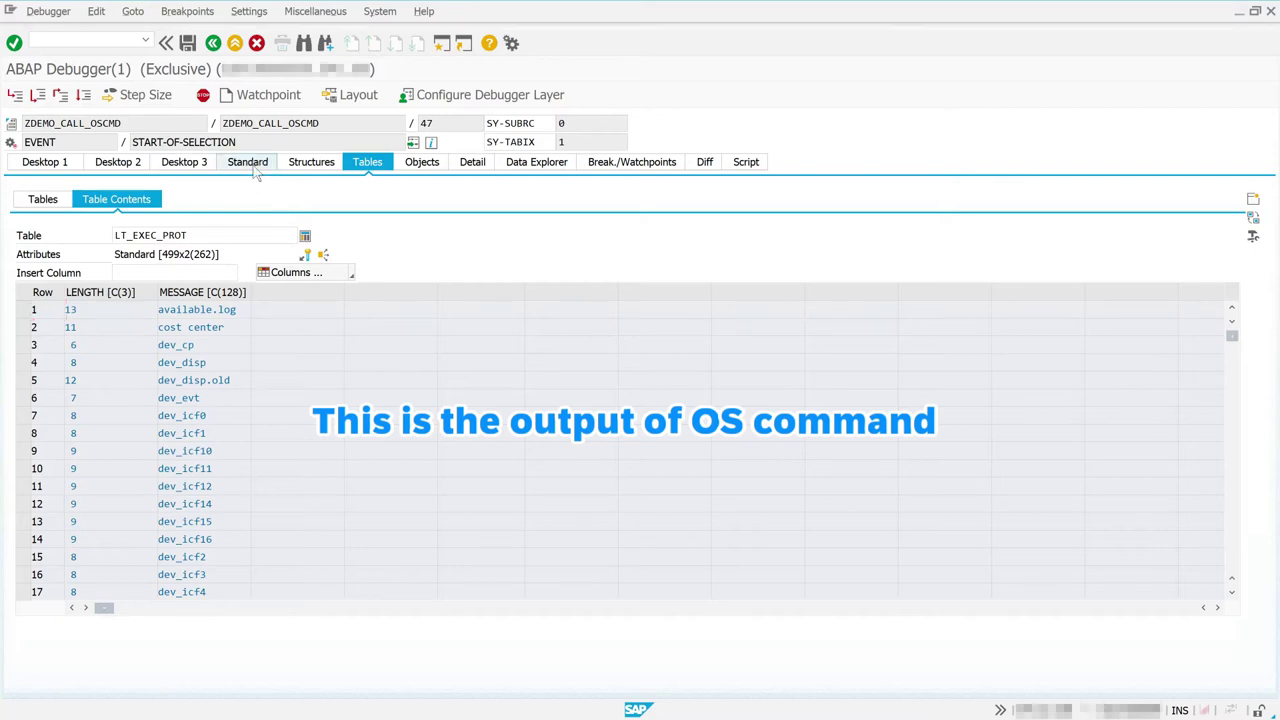
left_click(247, 162)
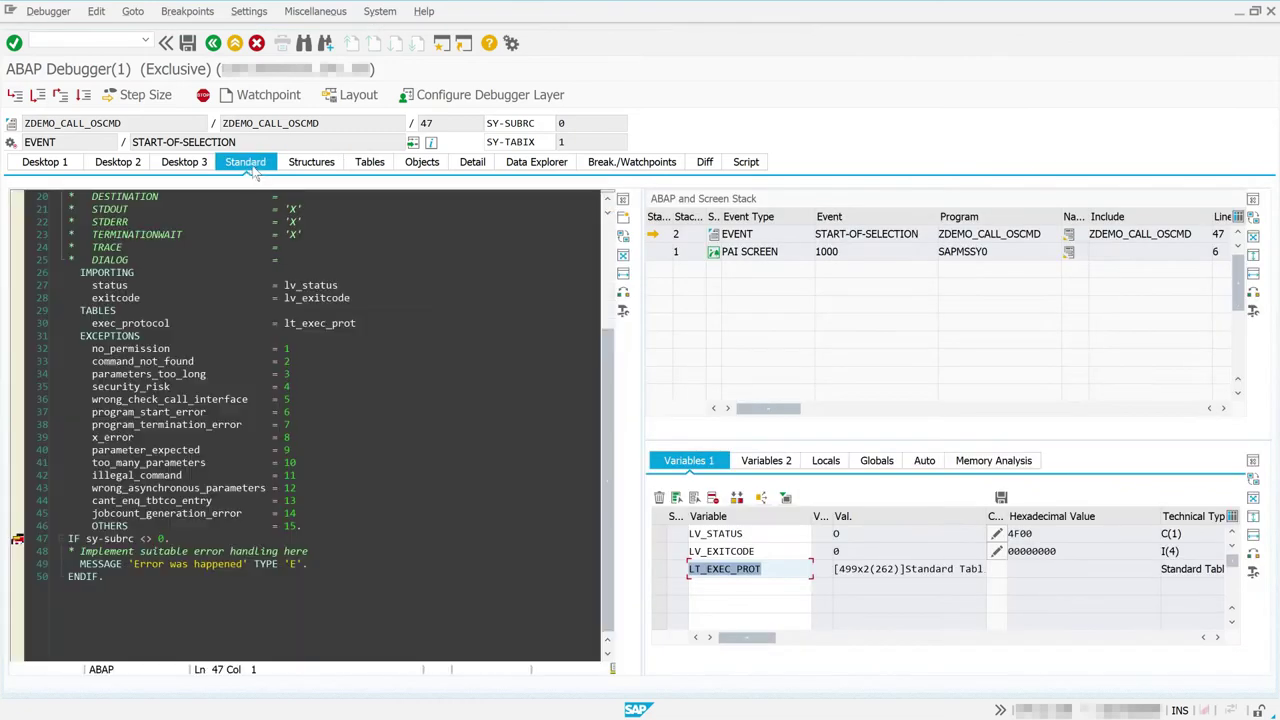
left_click(83, 95)
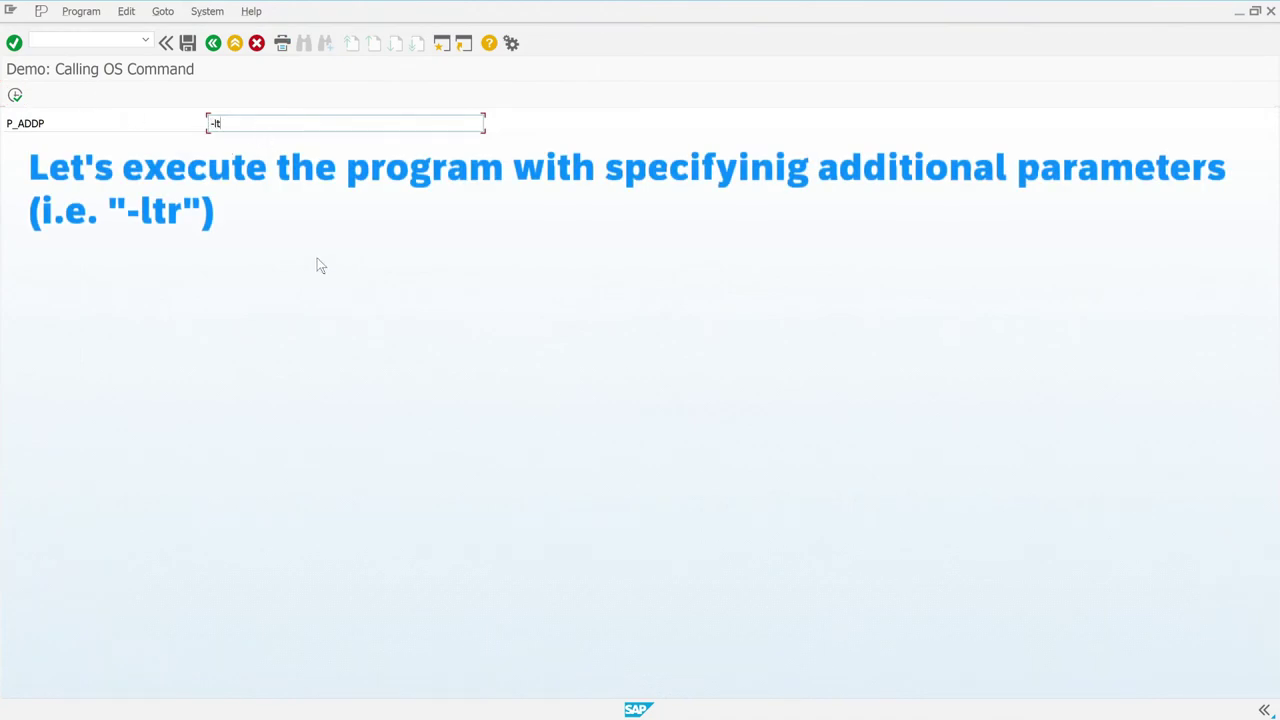
Execute the report with P_ADDP set to -ltr, halting again at the breakpoint.
left_click(17, 96)
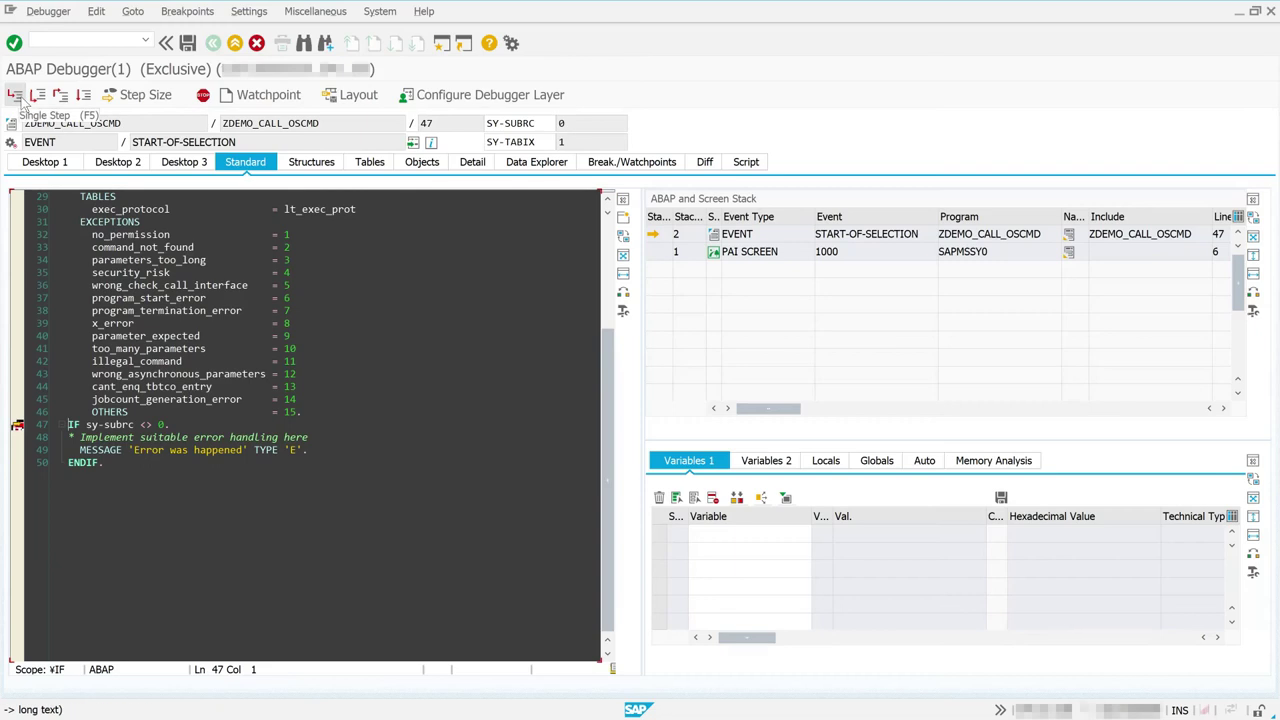
Display LT_EXEC_PROT's 500-row -ltr listing with the MESSAGE column widened to full lines.
scroll(277, 344, "up", 1)
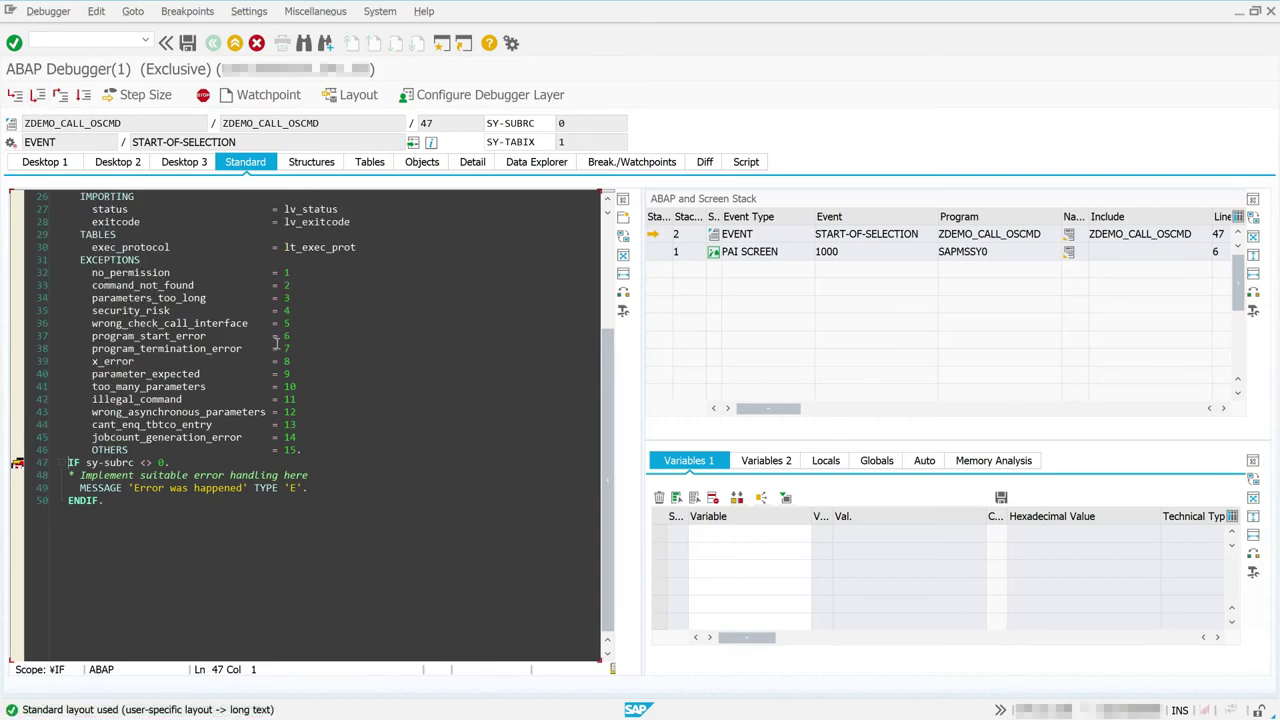
double_click(327, 251)
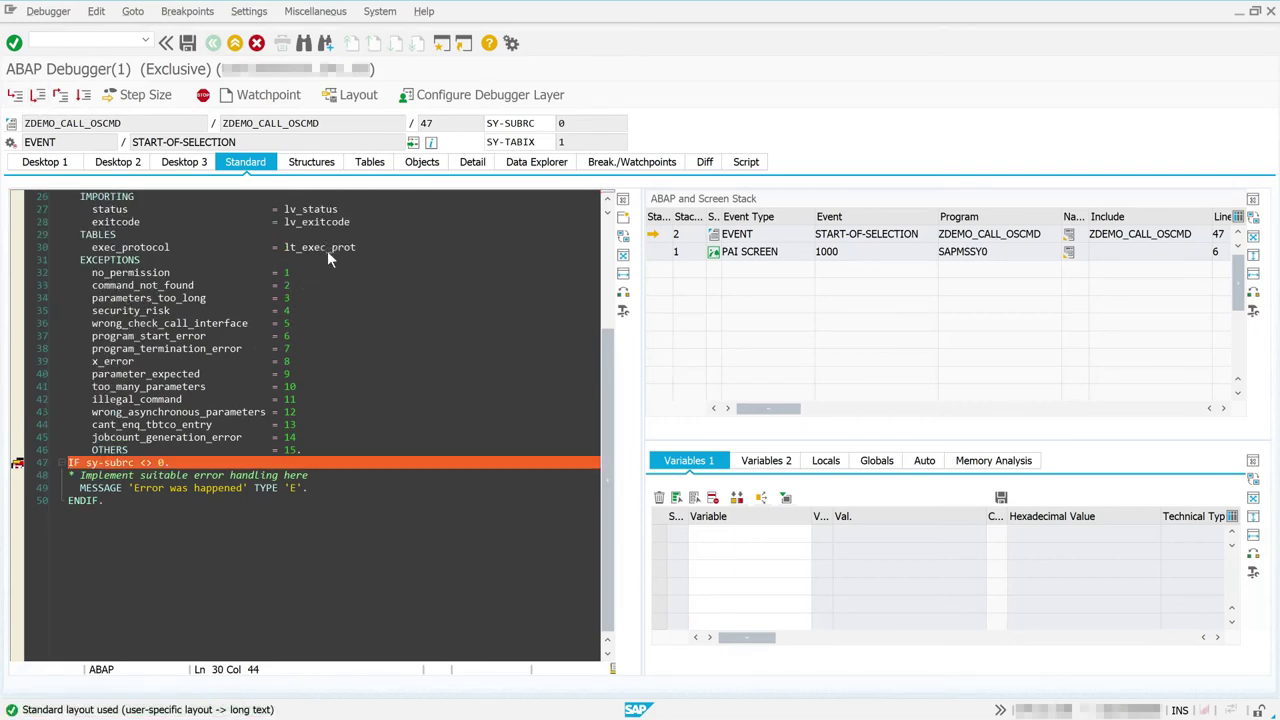
double_click(737, 533)
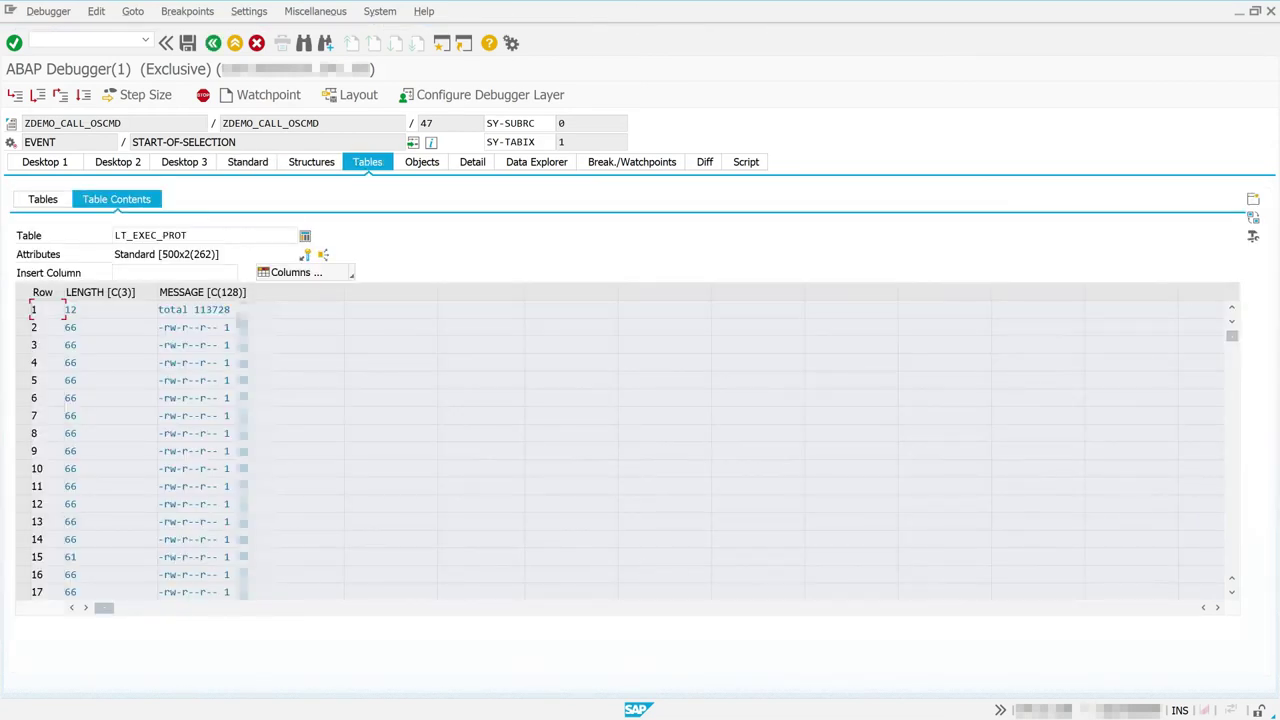
left_click_drag(247, 292, 755, 298)
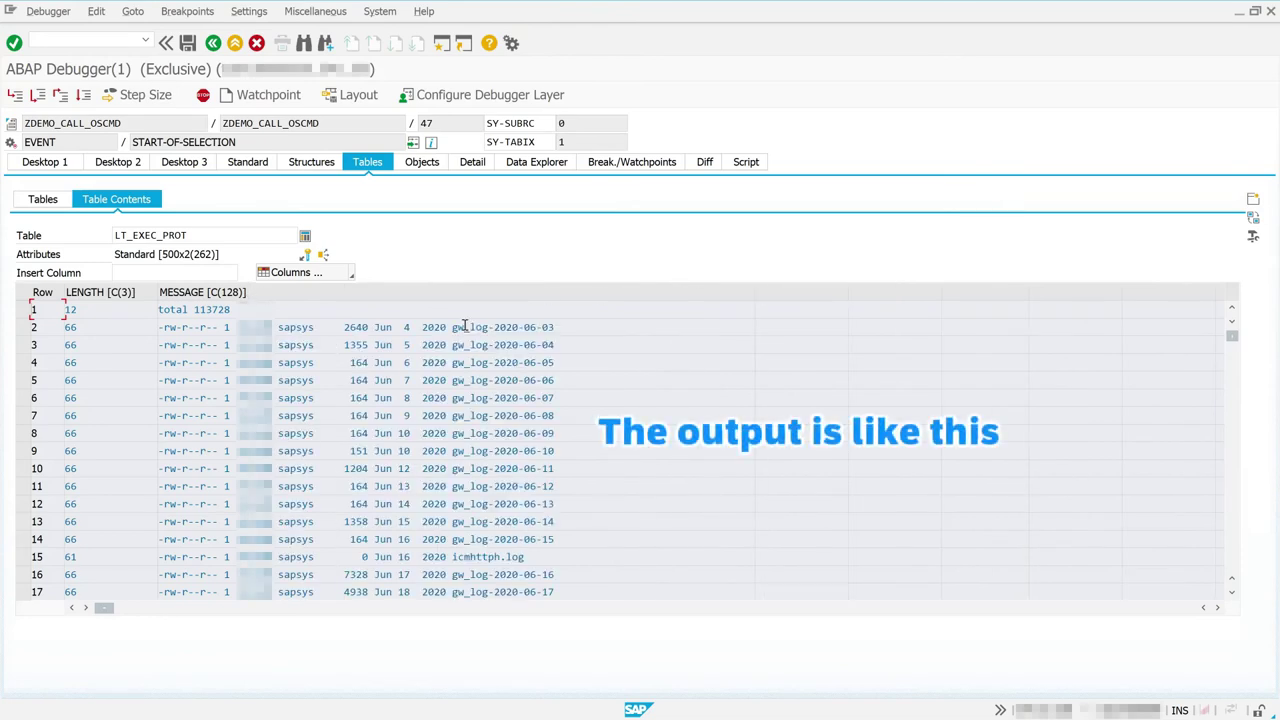